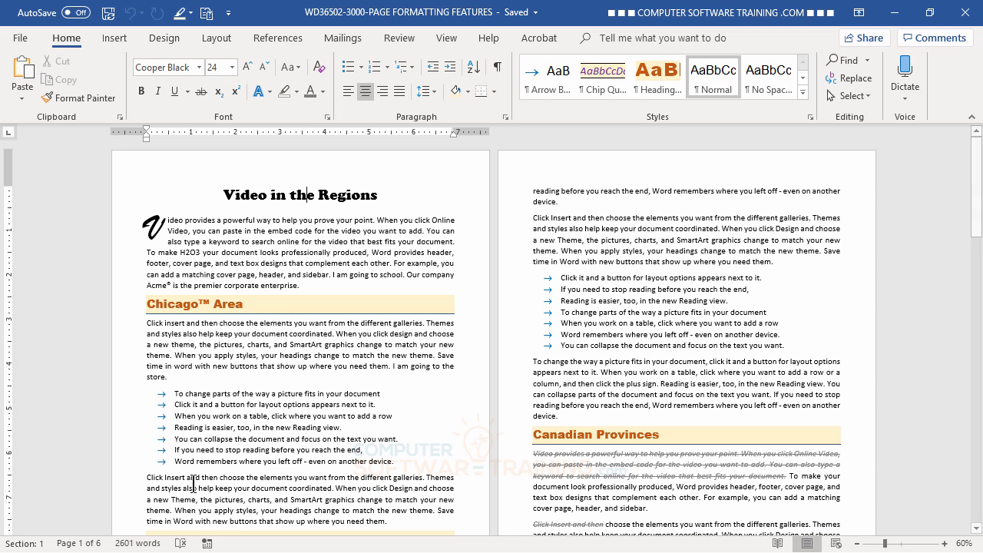
- Change the document's paper size to Legal (8.5" x 14")
left_click(217, 40)
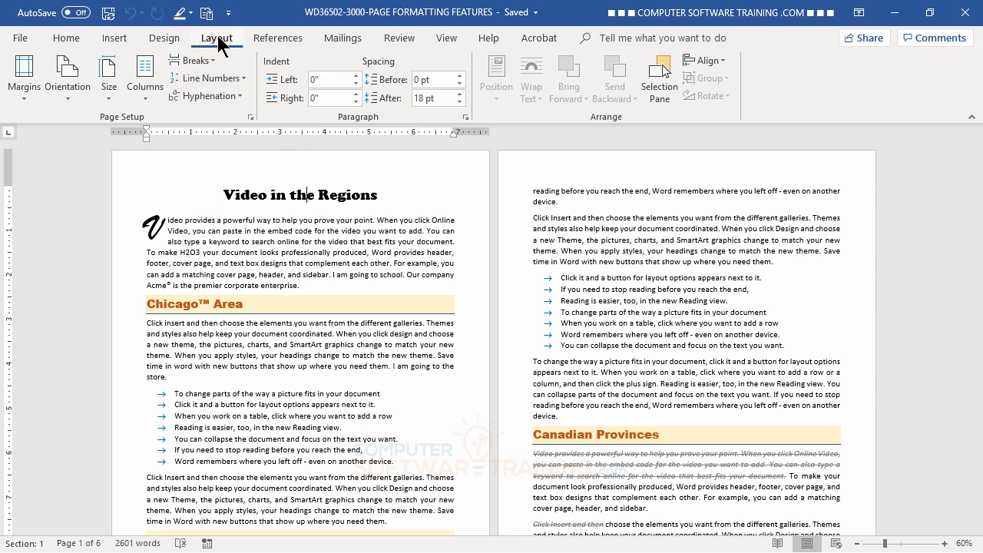
left_click(109, 95)
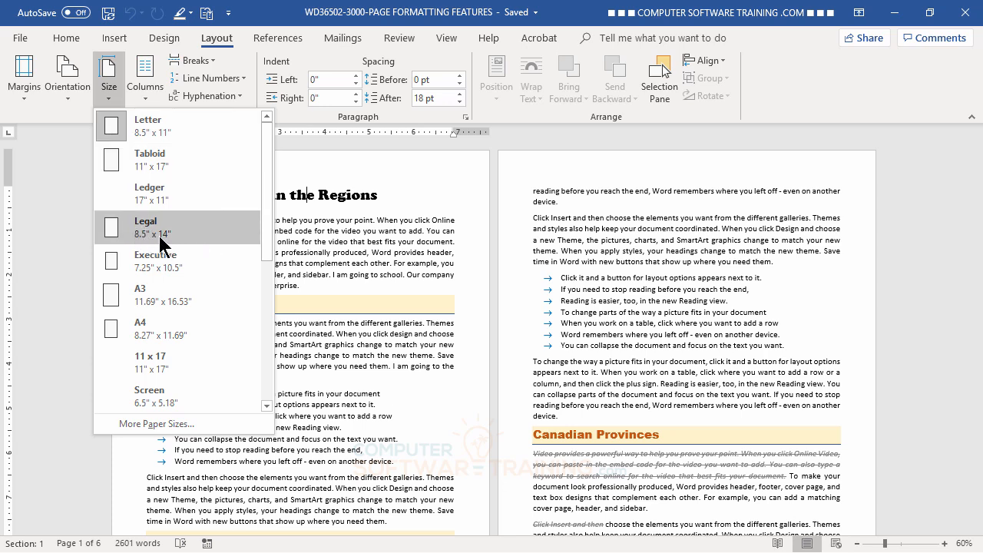
left_click(909, 265)
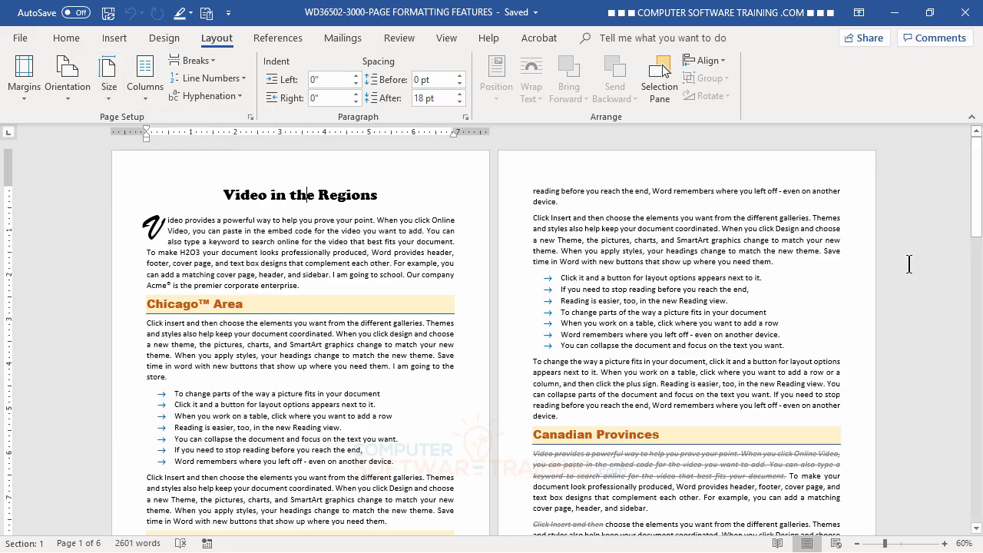
left_click(856, 543)
left_click(857, 543)
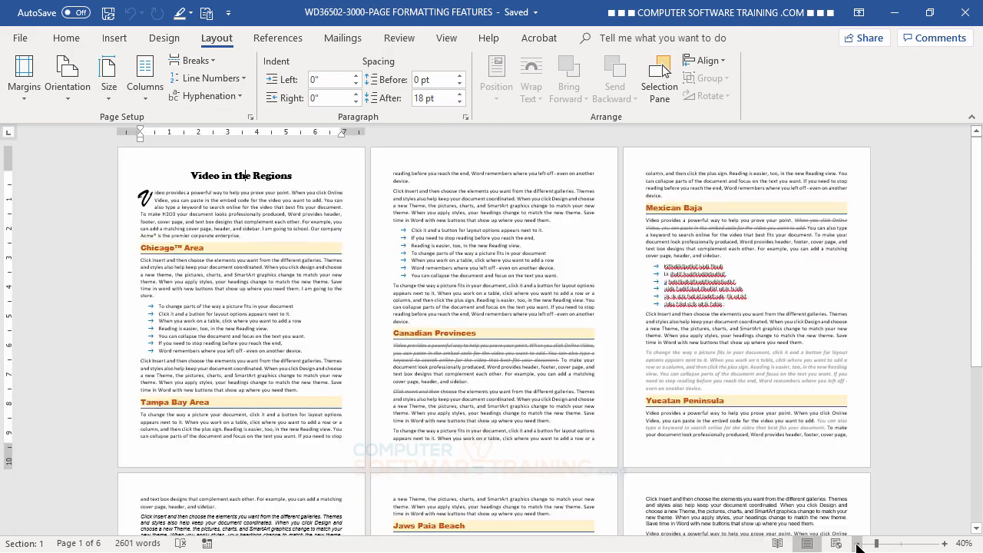
left_click(857, 543)
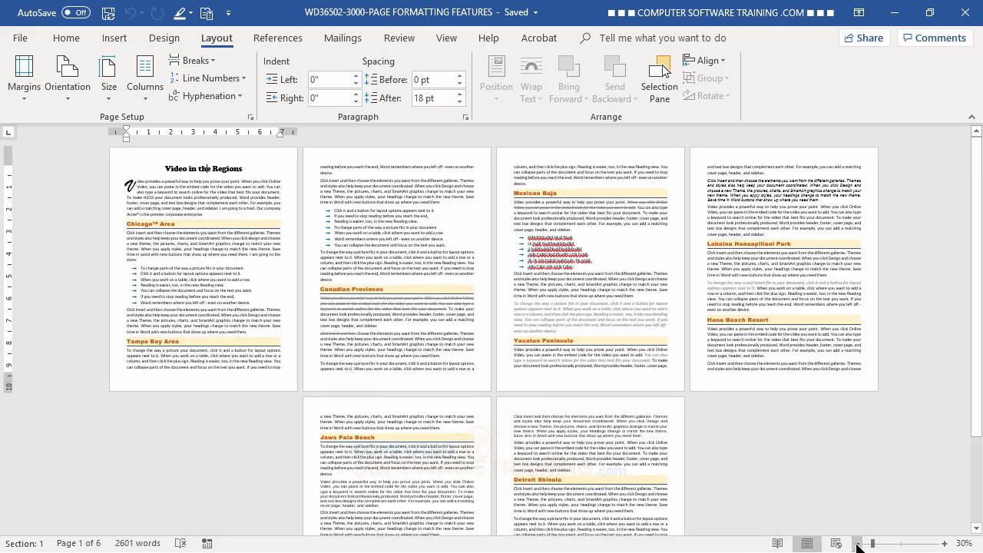
left_click(857, 543)
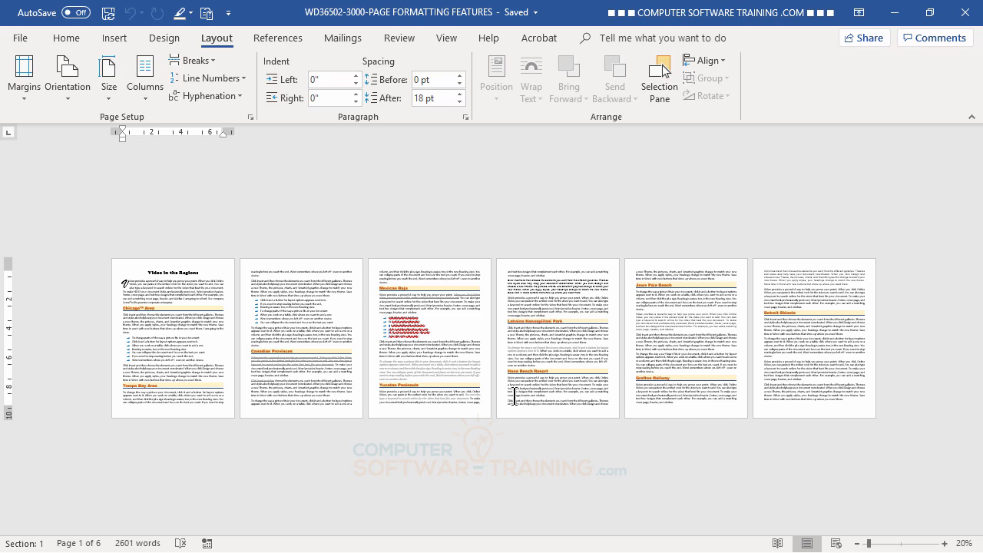
left_click(112, 99)
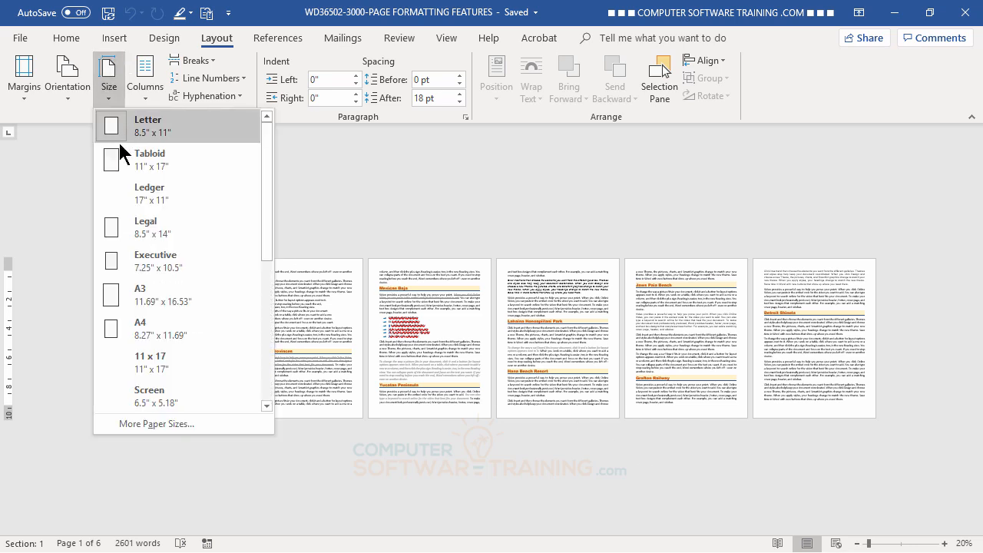
left_click(135, 230)
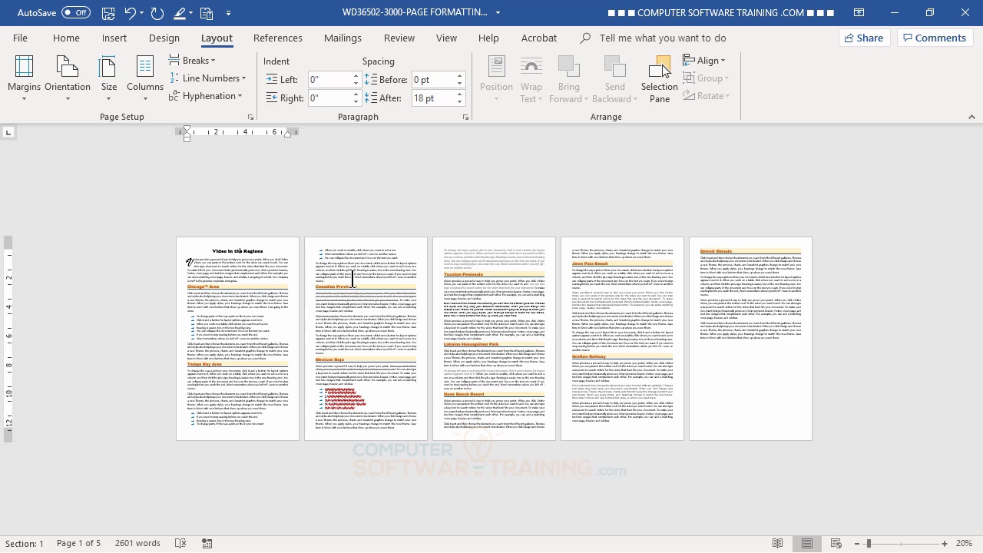
- Try the A3 paper size (11.69" x 16.53") on the document, followed by A4 (8.27" x 11.69")
left_click(109, 92)
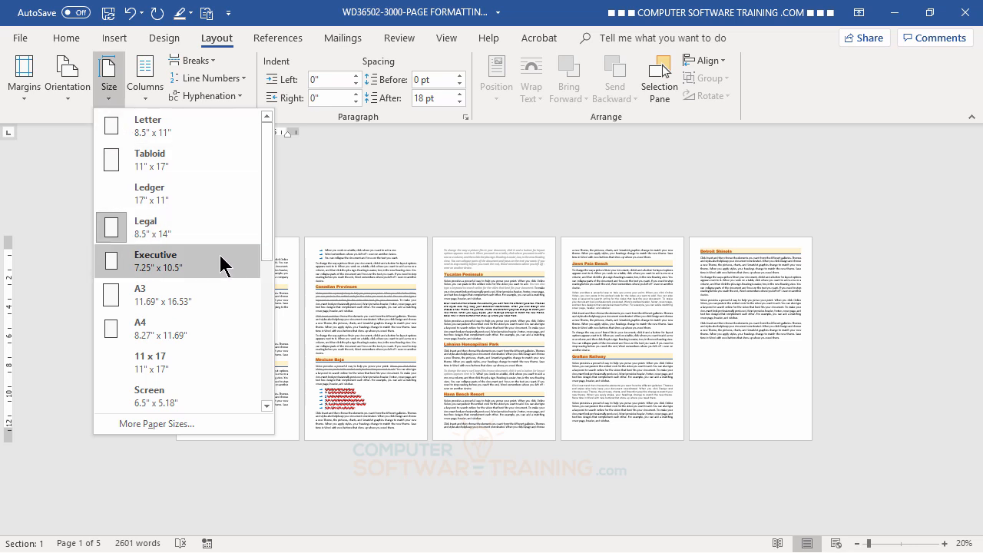
left_click(142, 305)
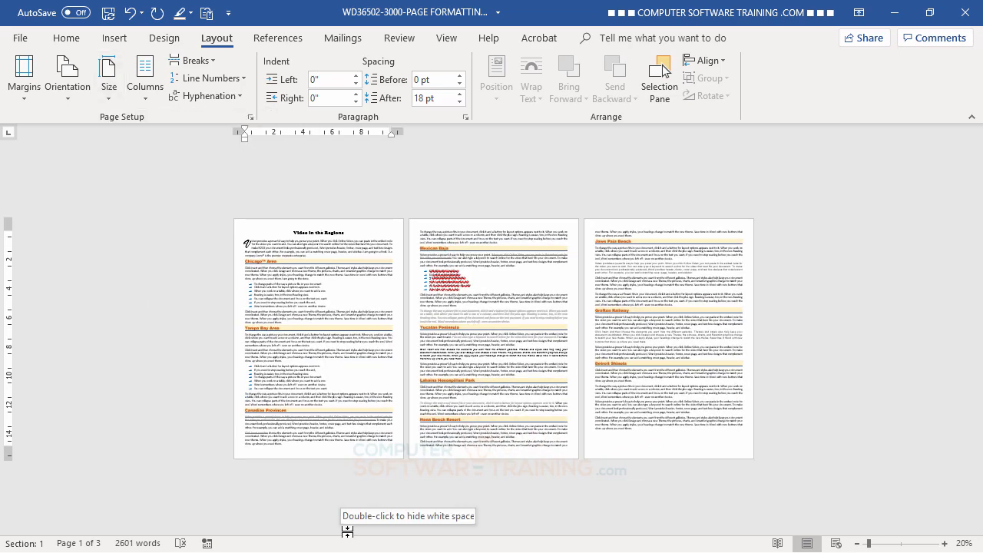
left_click(109, 91)
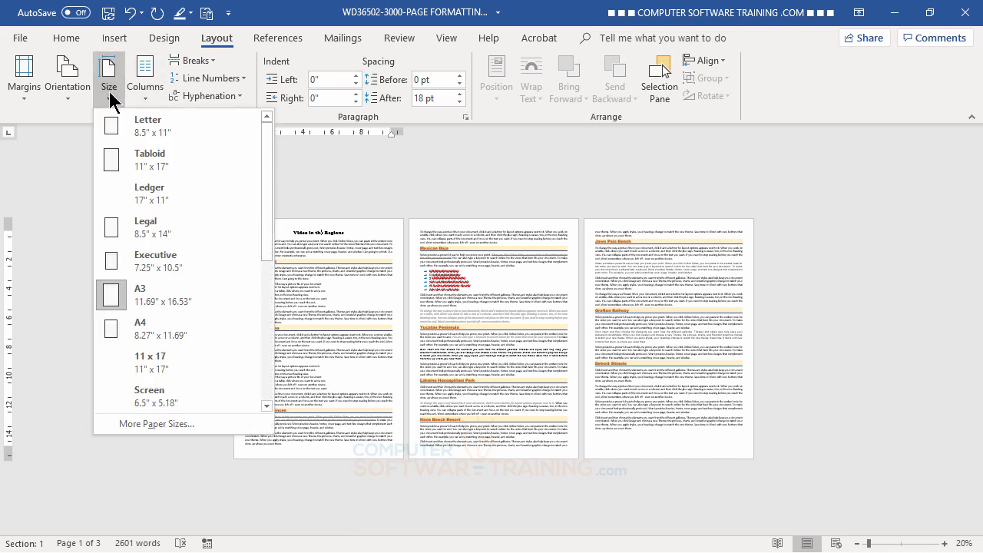
left_click(178, 326)
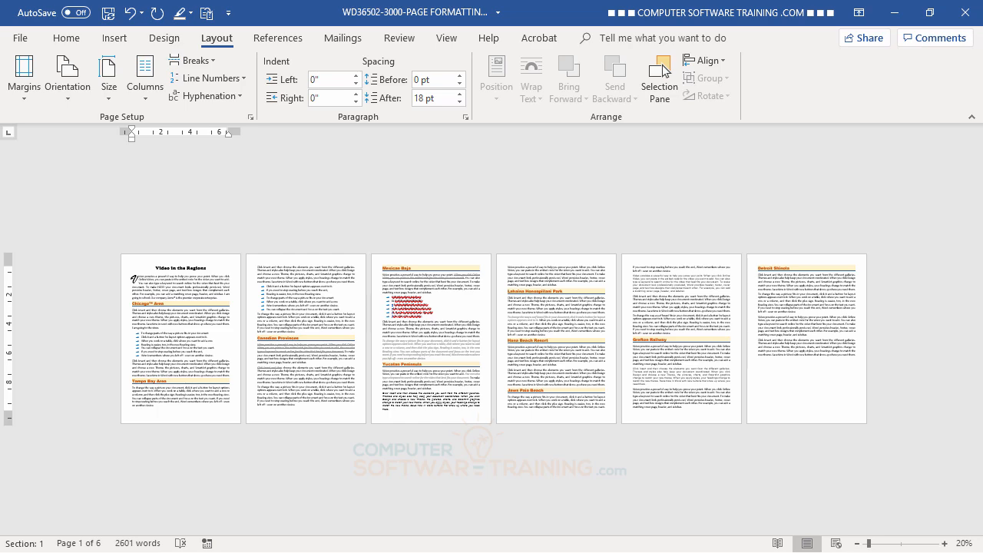
- Return the document's paper size to Letter (8.5" x 11")
left_click(115, 97)
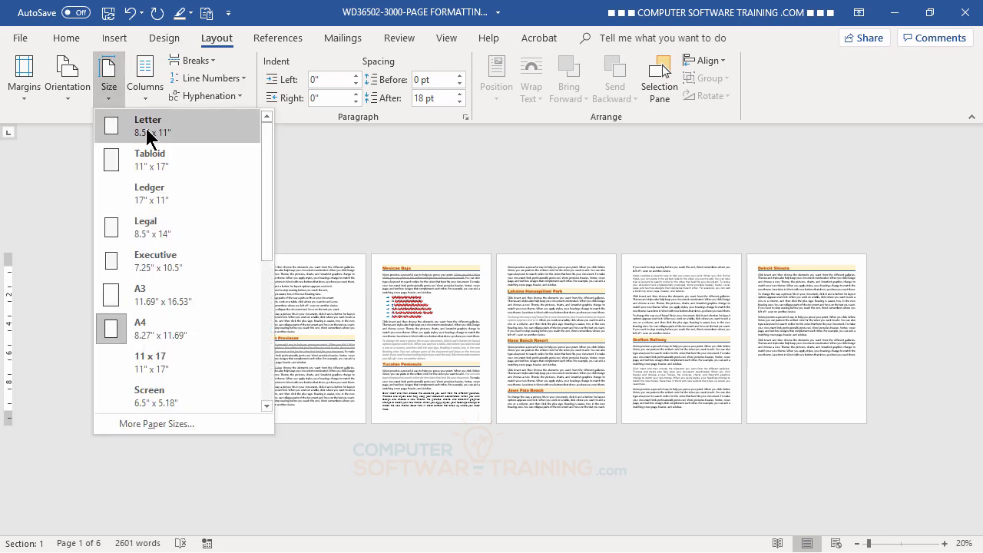
left_click(145, 128)
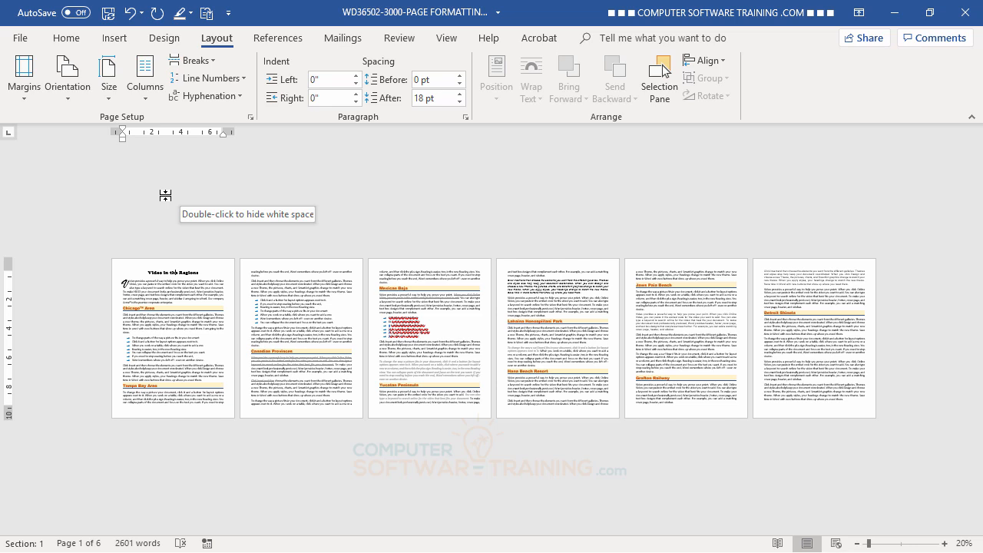
- Try the Tabloid paper size (11" x 17") on the document, and restore the Letter size
left_click(108, 92)
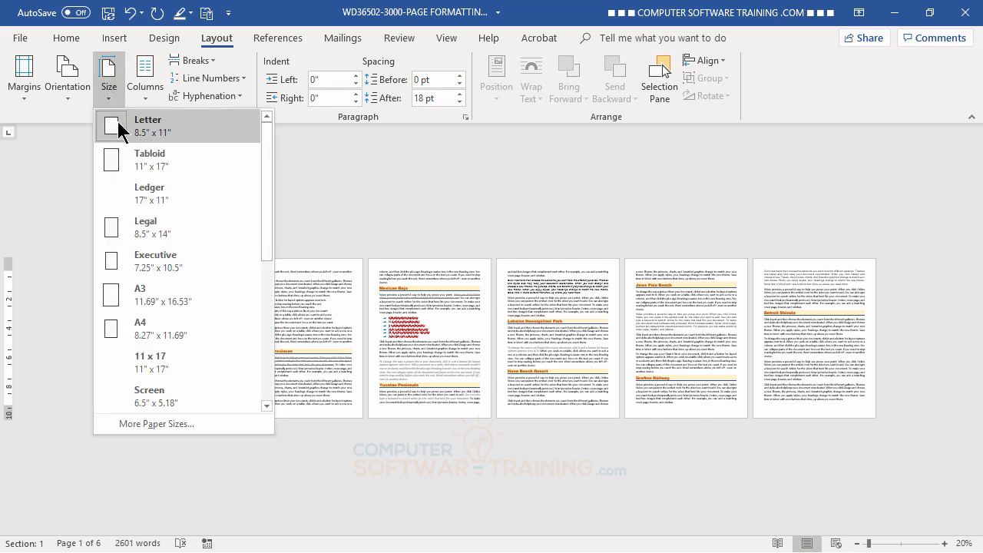
left_click(147, 156)
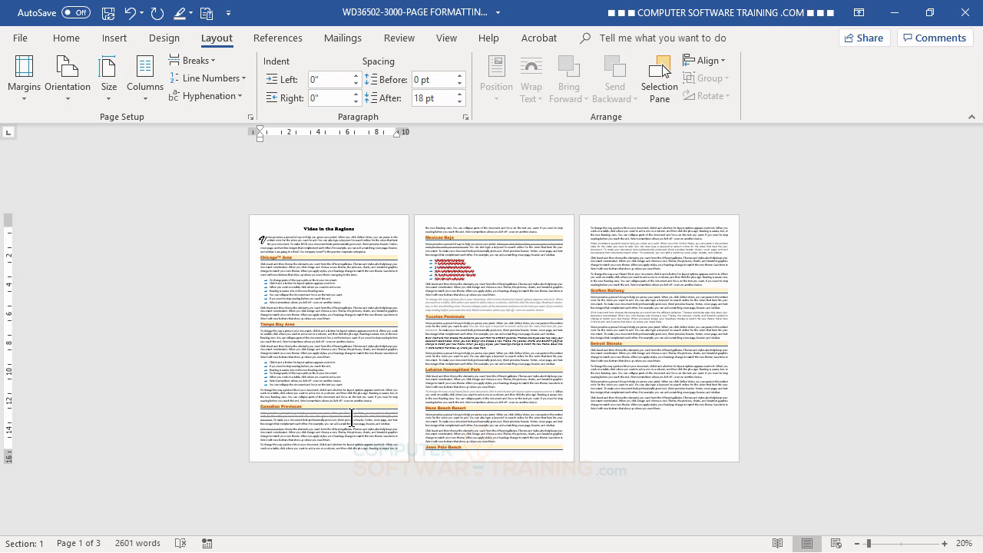
left_click(113, 93)
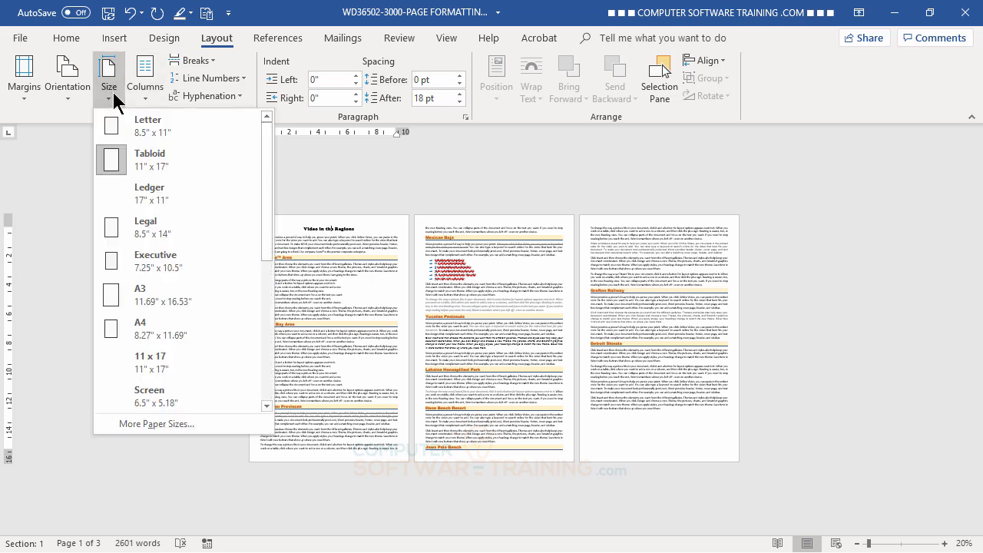
left_click(143, 126)
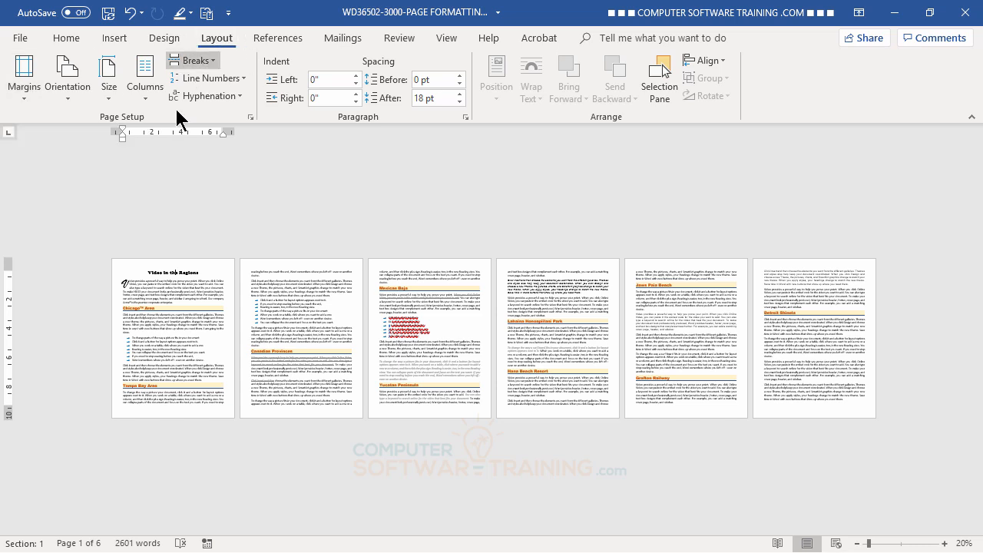
left_click(24, 97)
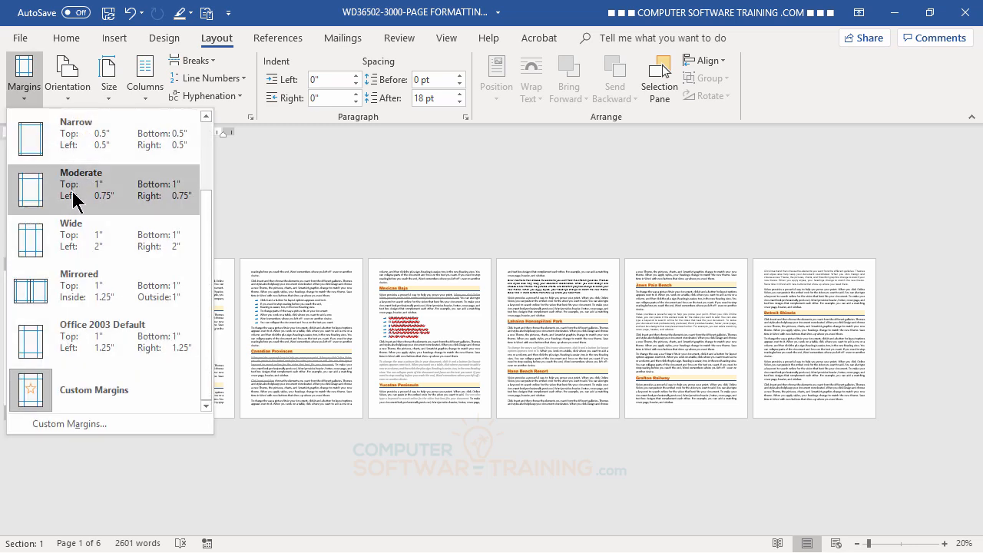
left_click(88, 424)
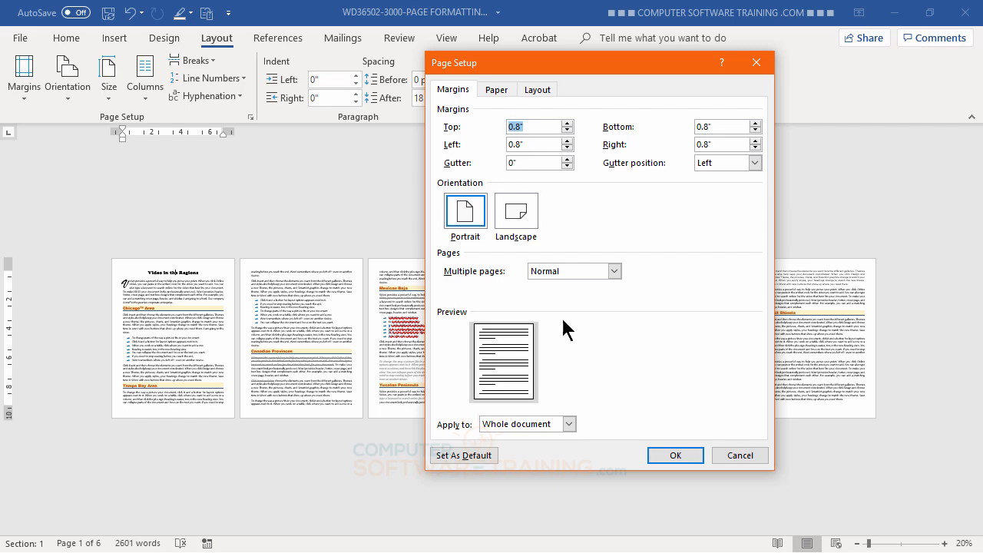
left_click(724, 455)
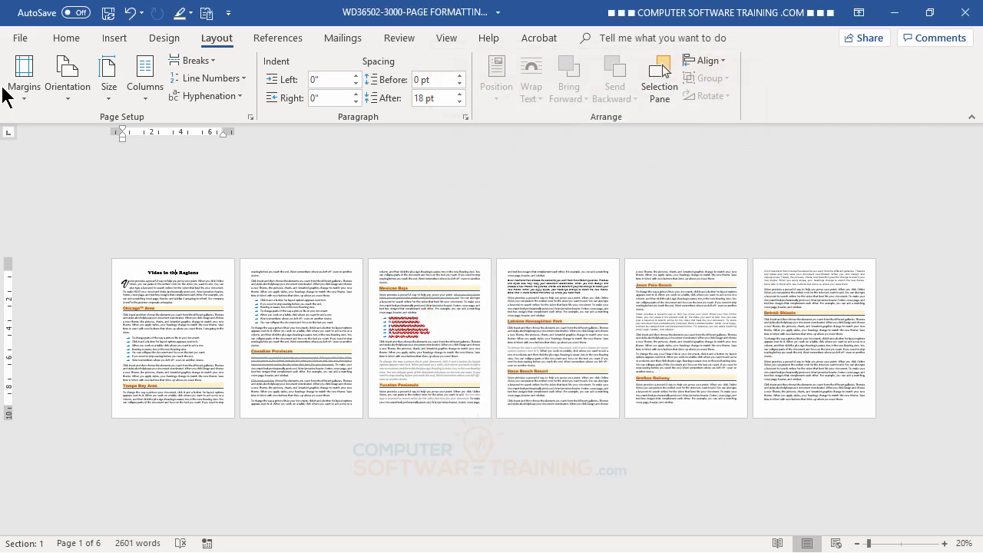
- Apply the Narrow margin preset, with 0.5" on all four sides of the pages
left_click(23, 84)
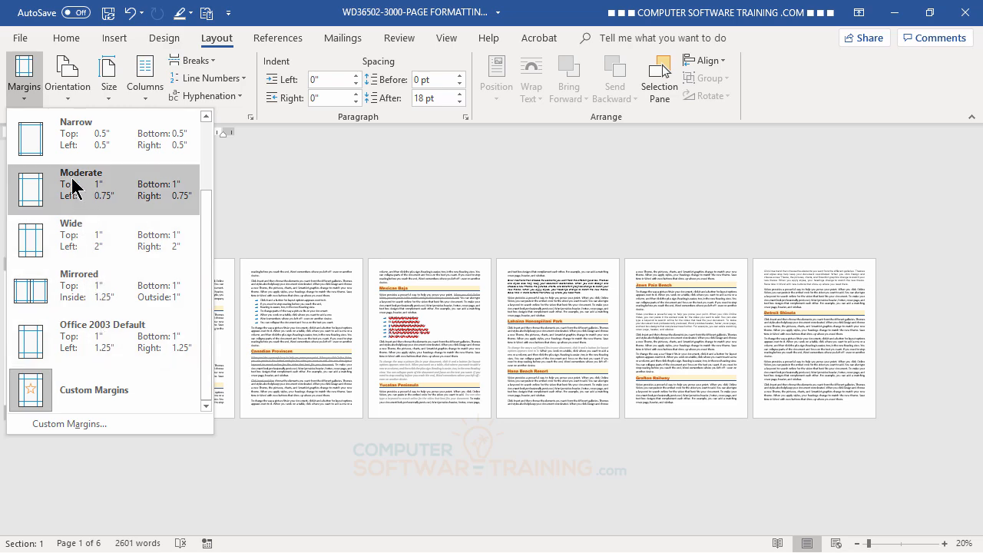
left_click(75, 147)
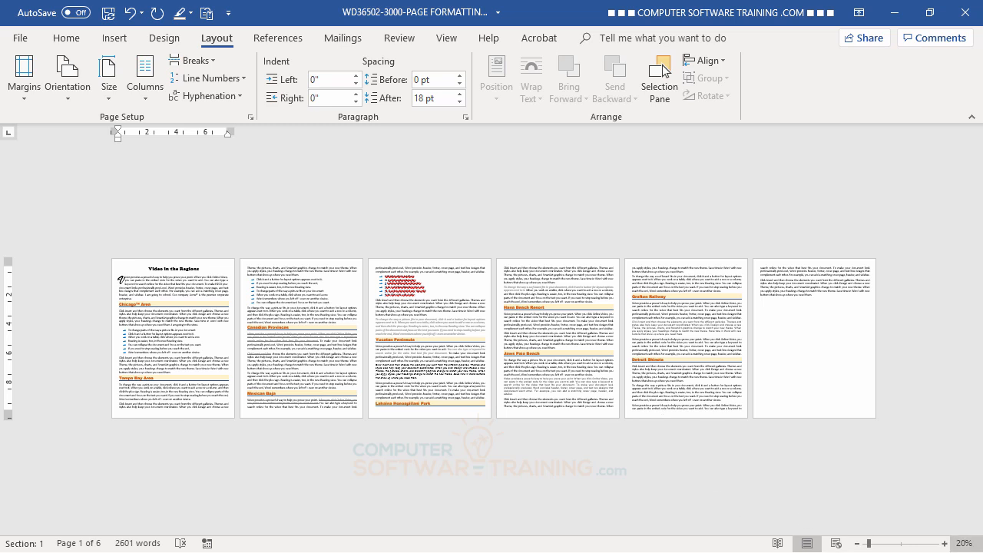
- Turn on automatic hyphenation for the document
left_click(964, 542)
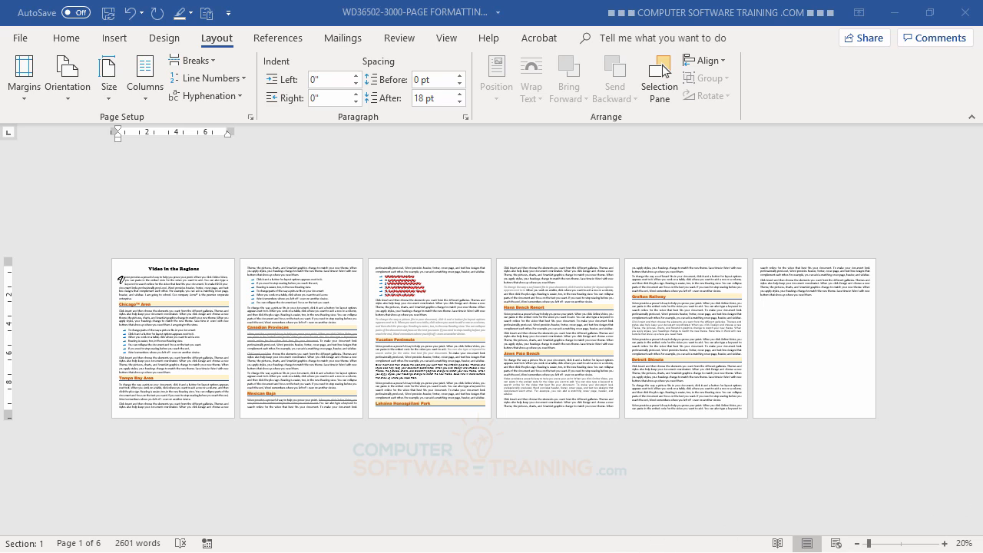
left_click(945, 544)
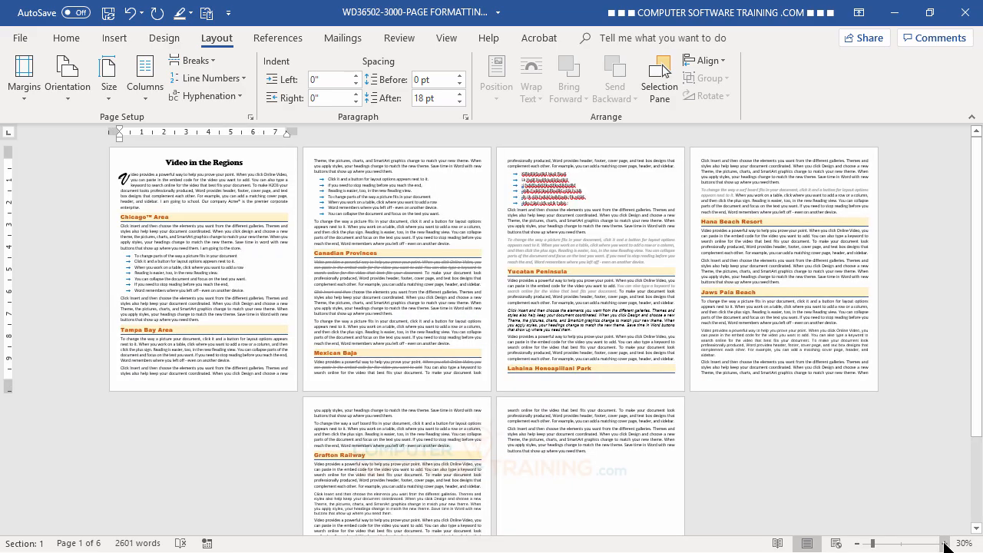
left_click(945, 544)
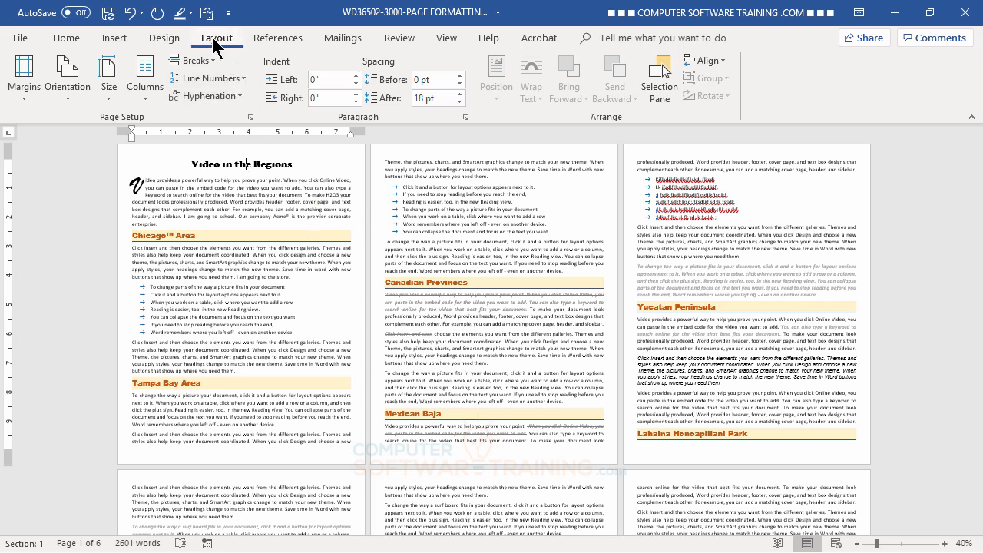
left_click(218, 97)
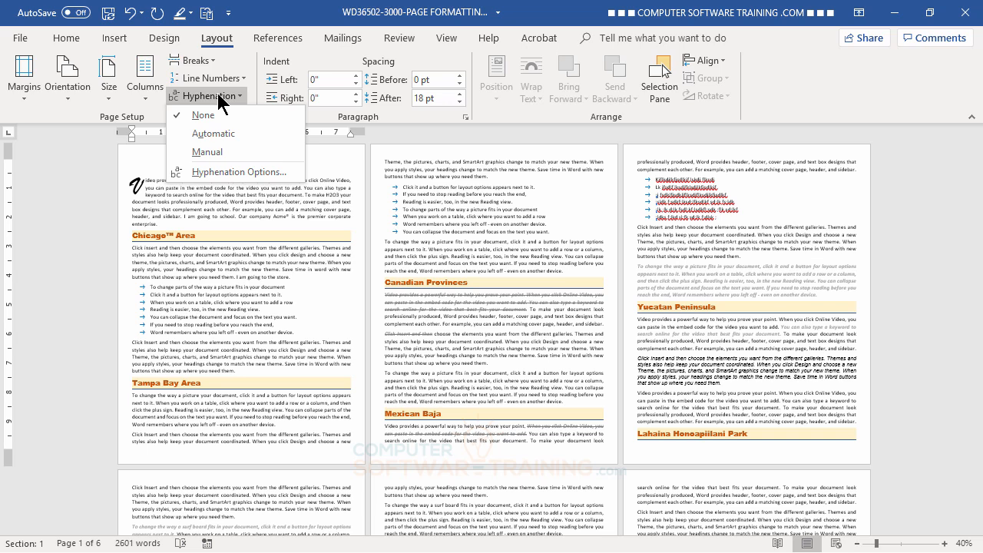
left_click(213, 134)
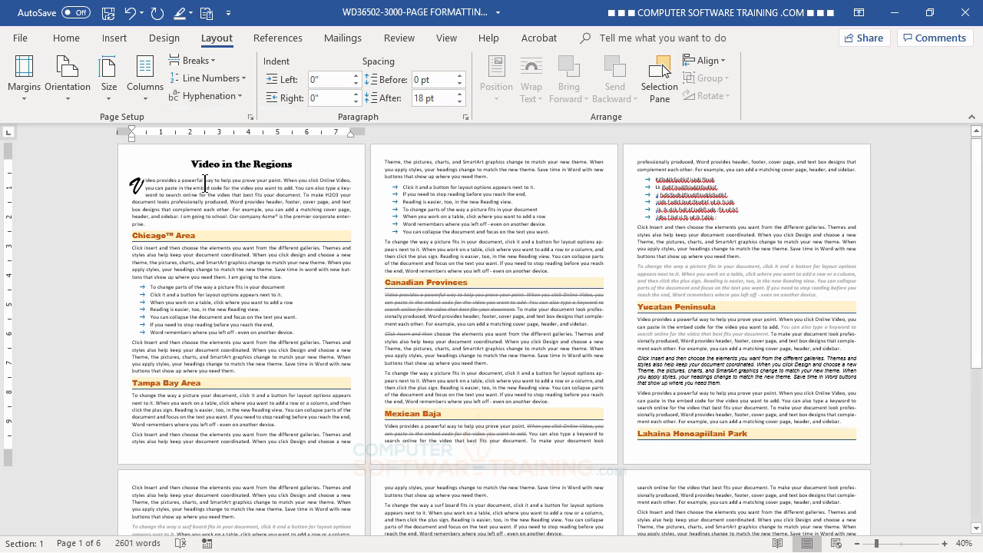
- Undo and redo the automatic hyphenation to compare the line breaks in the body text
left_click(131, 13)
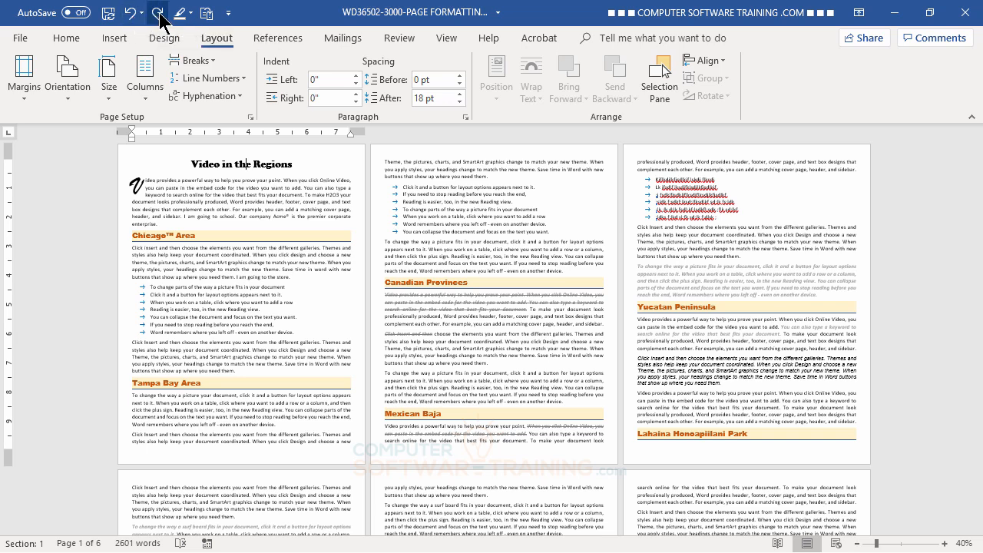
left_click(158, 13)
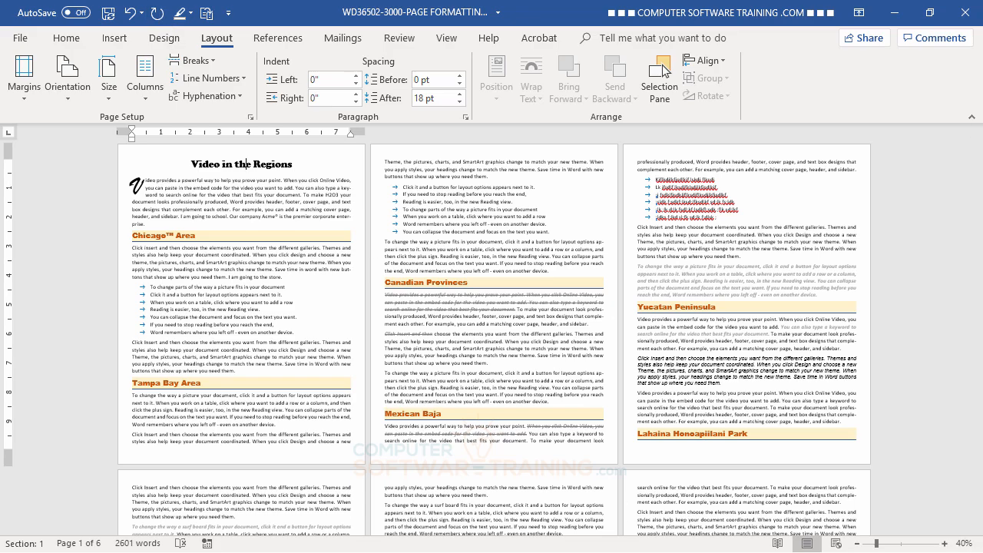
left_click(944, 542)
left_click(944, 543)
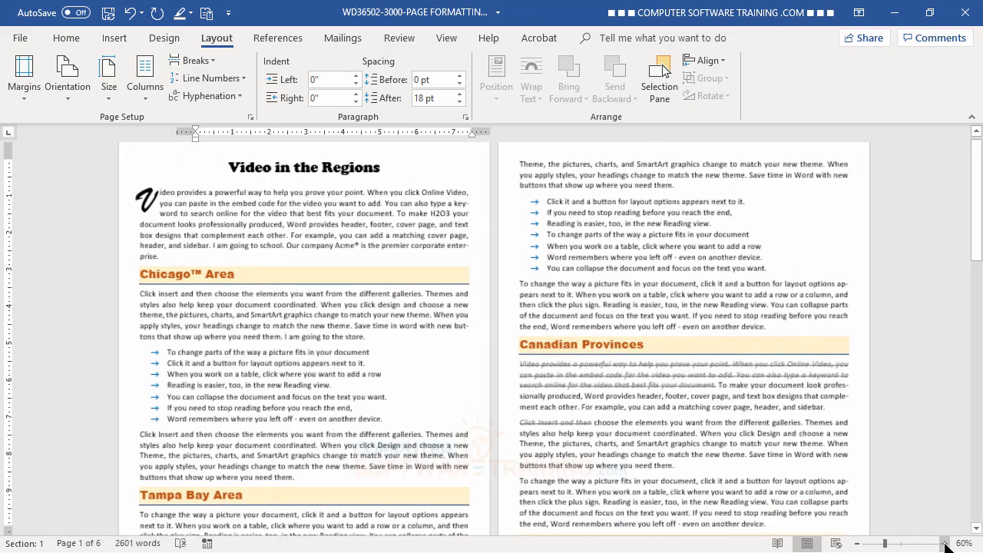
left_click(944, 542)
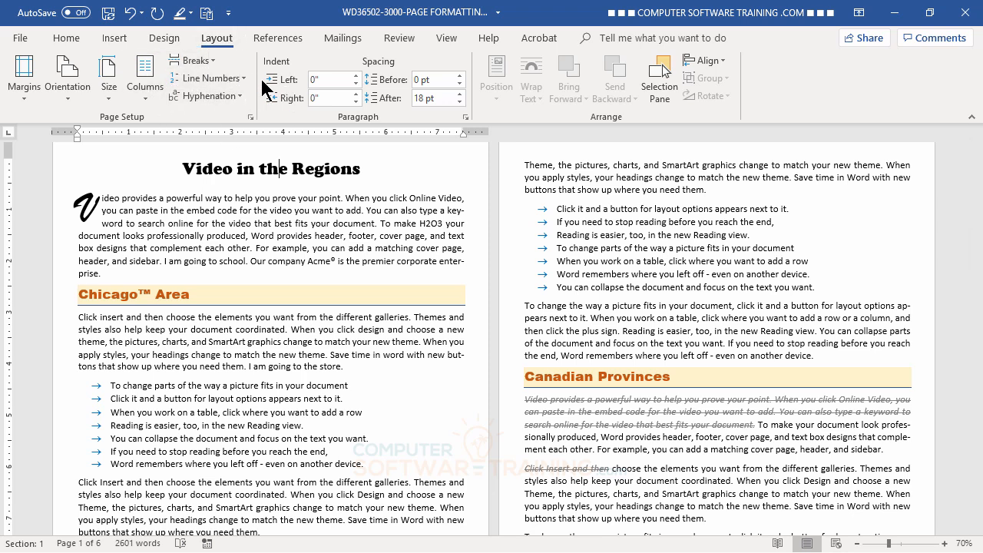
- Undo the hyphenation once more and set it to Automatic again
left_click(130, 14)
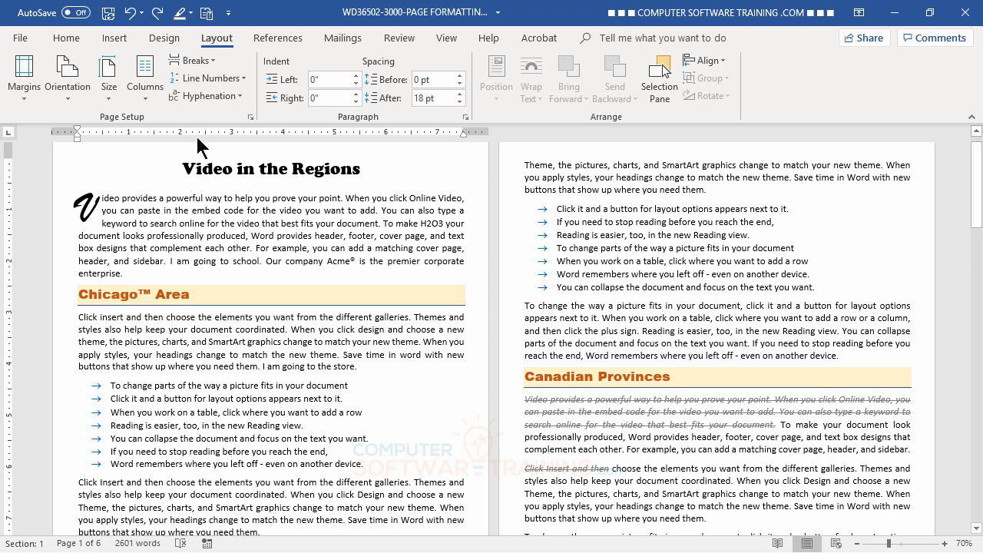
left_click(228, 100)
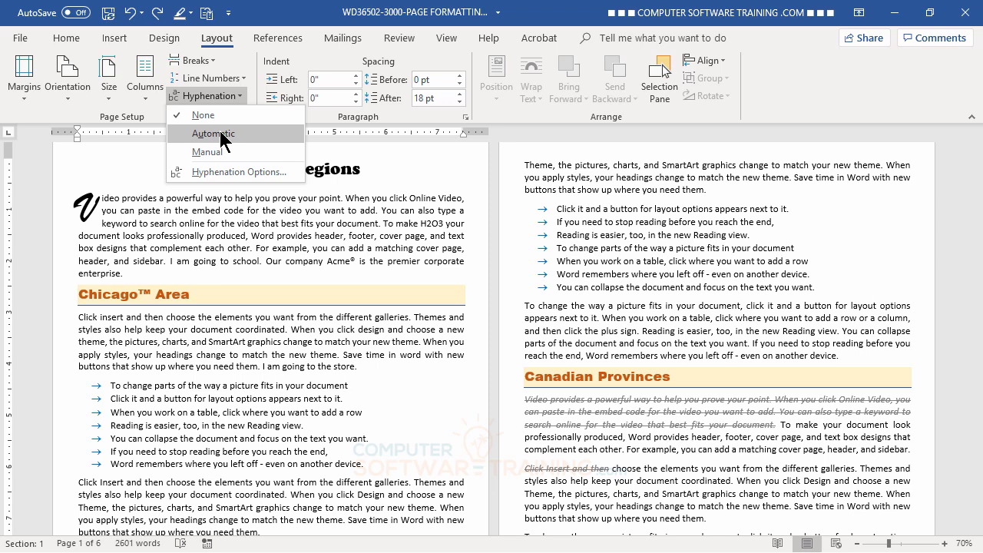
left_click(219, 135)
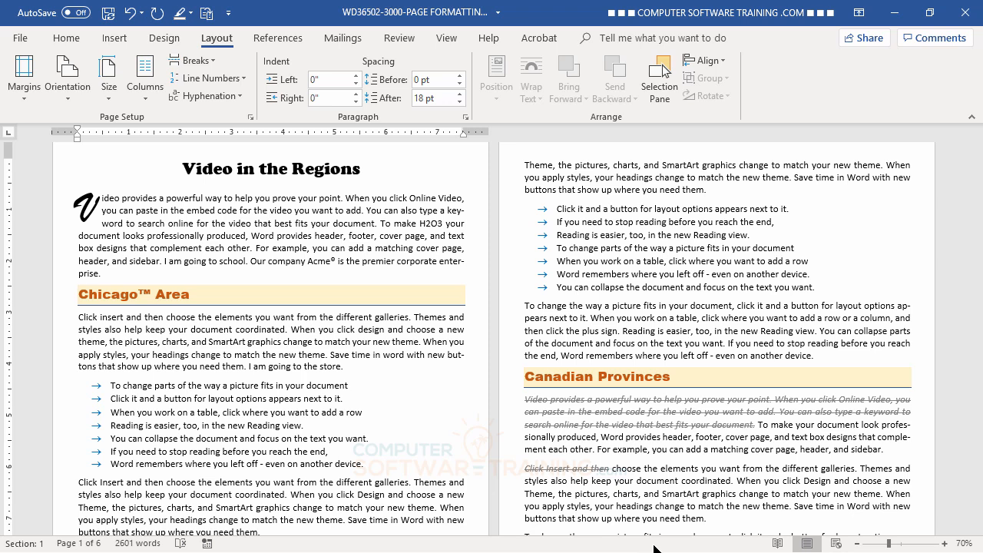
- Insert the built-in Retrospect cover page in front of the document's first page
left_click(656, 552)
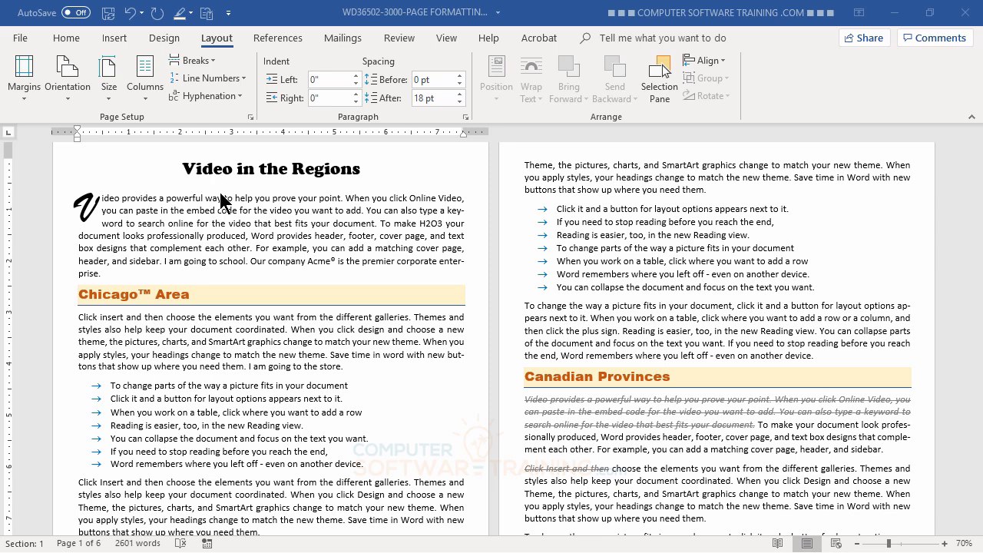
left_click(240, 199)
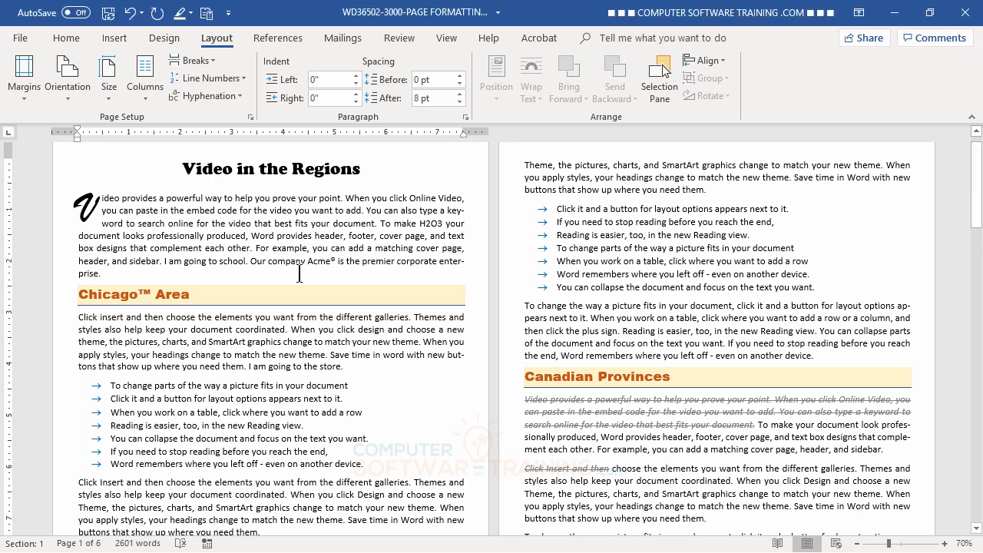
left_click(858, 543)
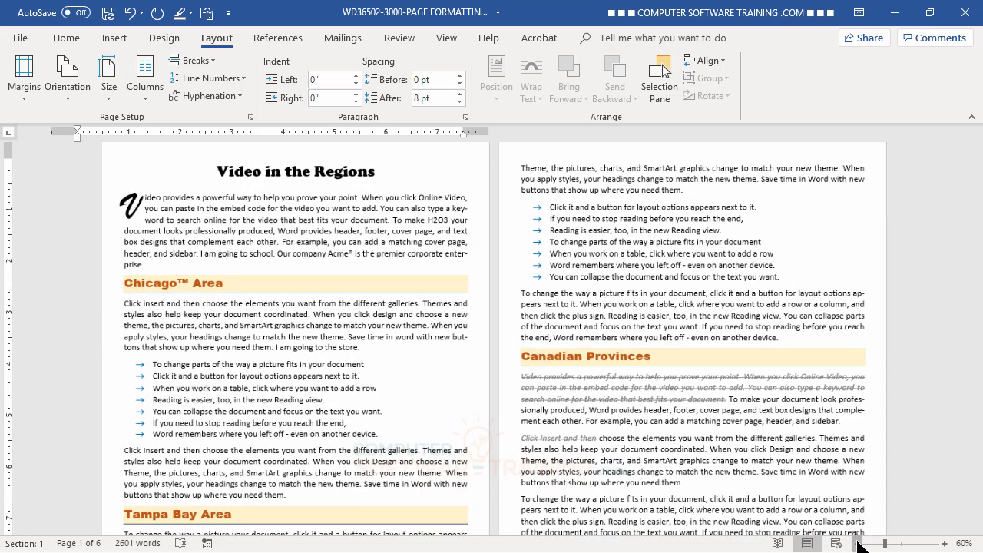
left_click(859, 543)
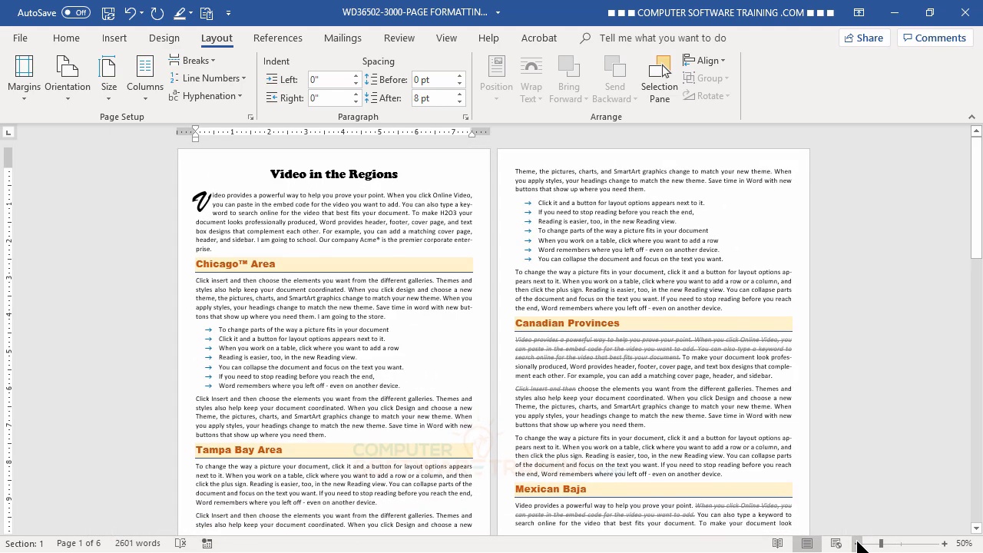
left_click(122, 38)
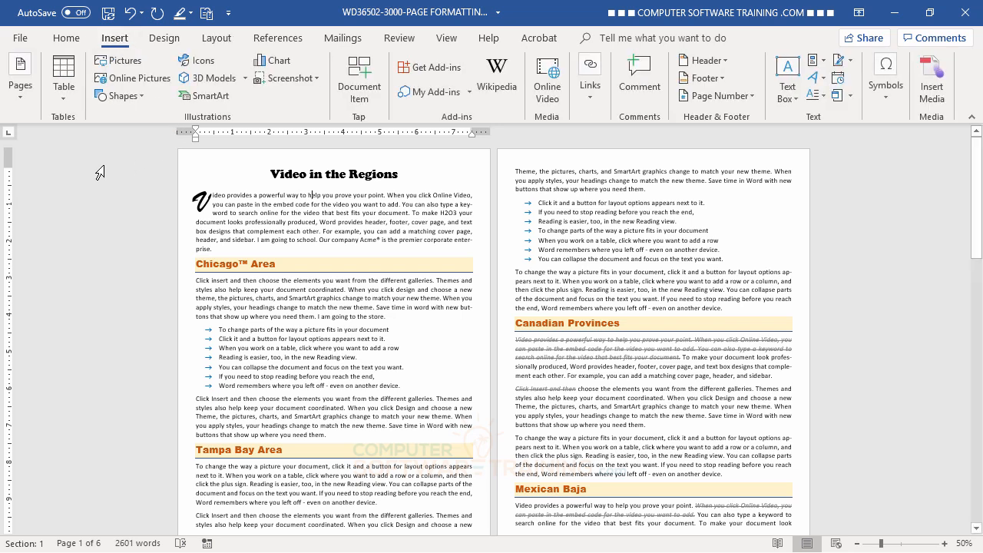
left_click(21, 98)
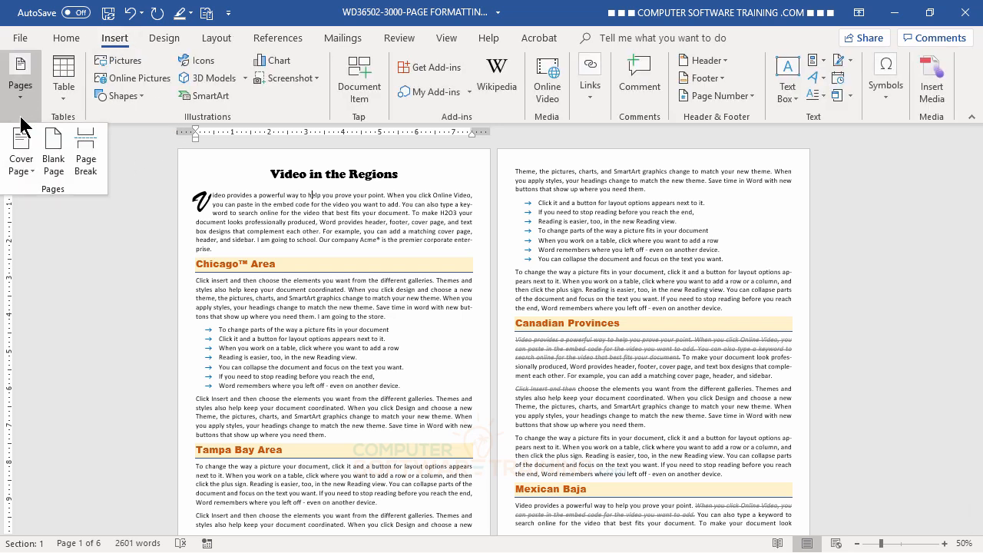
left_click(22, 162)
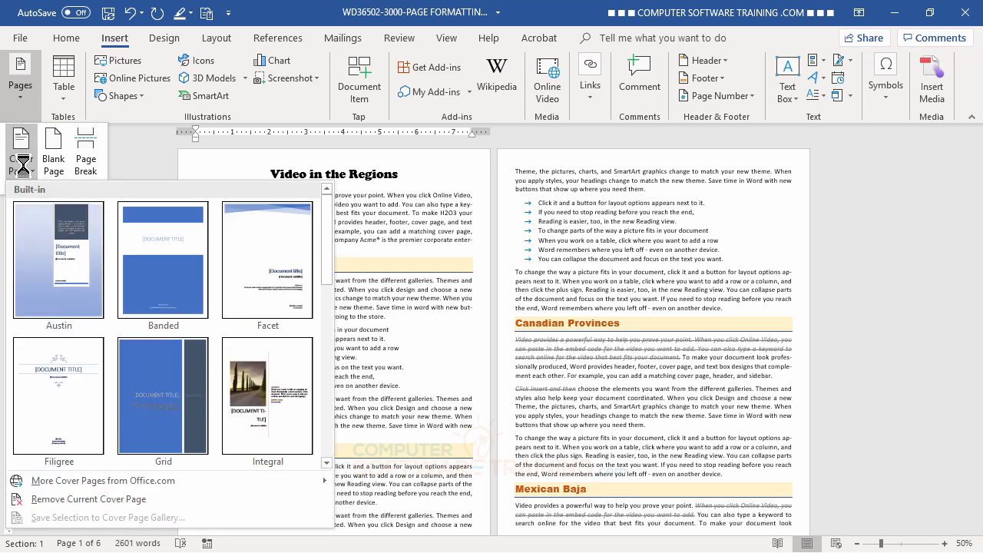
scroll(215, 305, "down", 5)
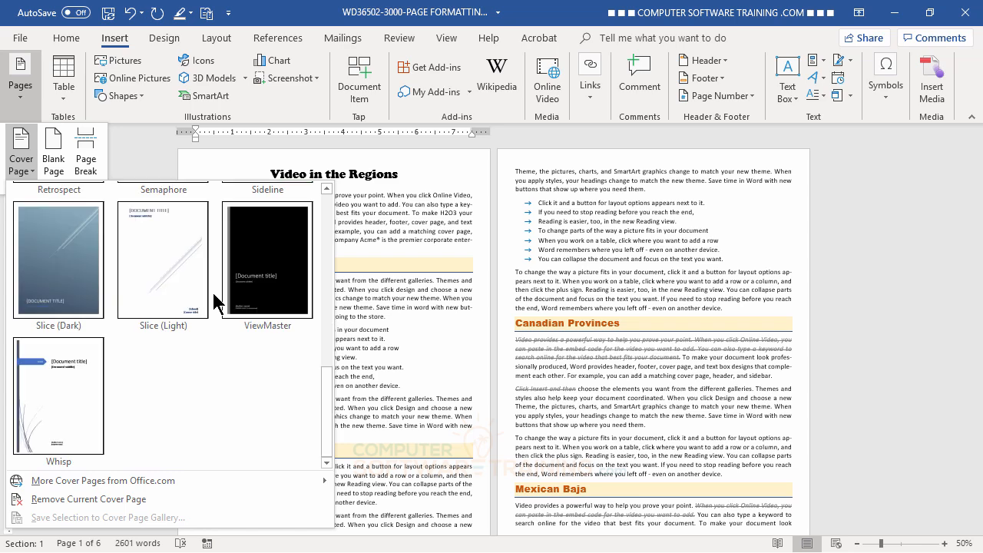
scroll(207, 307, "up", 5)
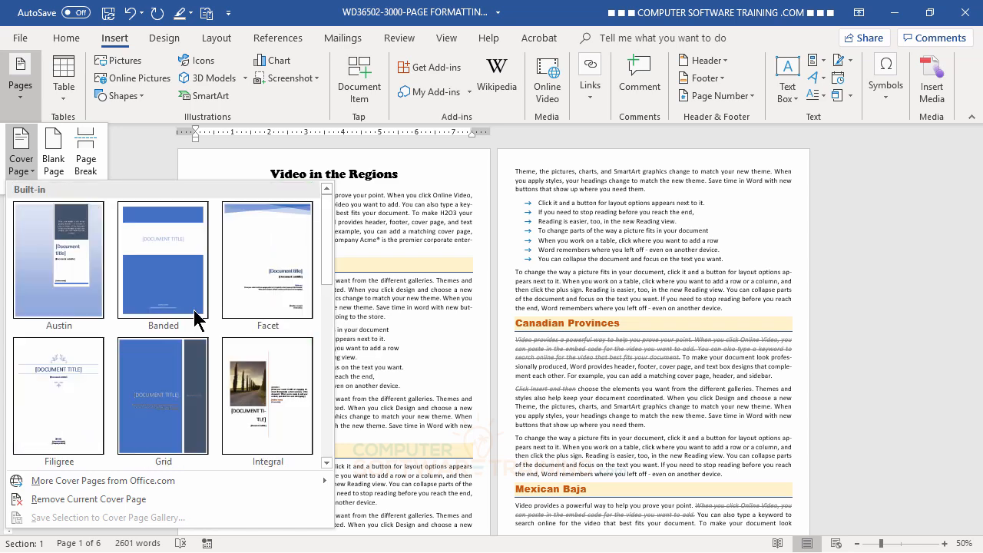
scroll(196, 315, "down", 3)
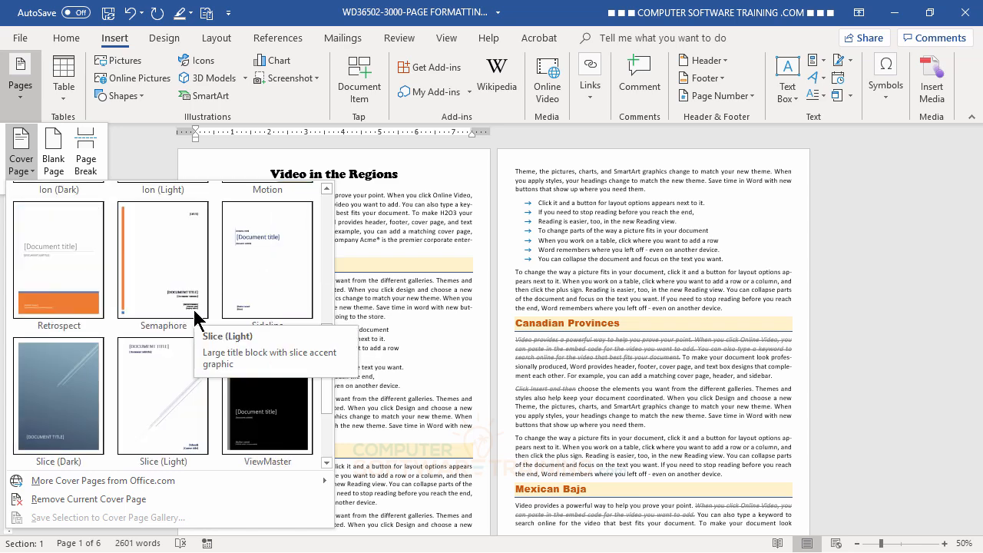
left_click(56, 256)
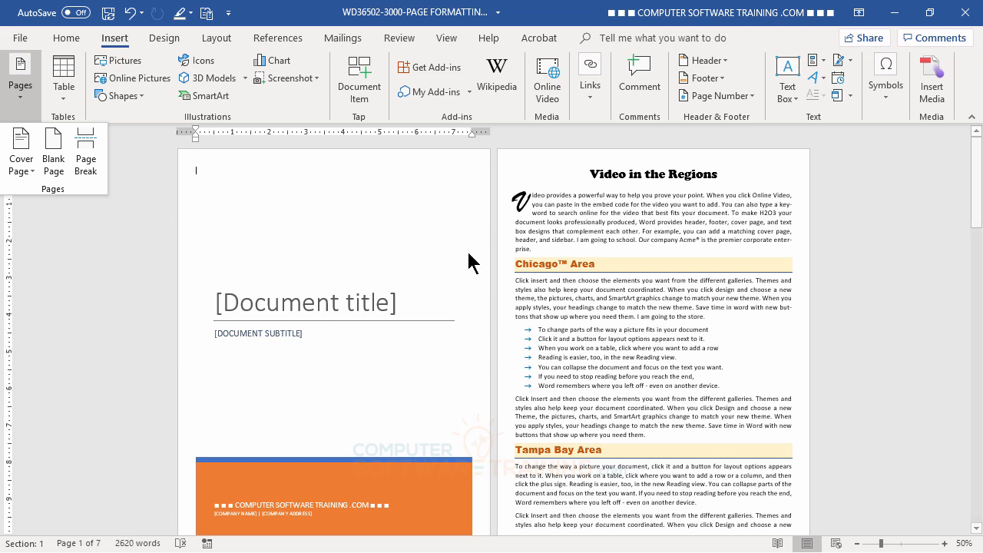
left_click(603, 180)
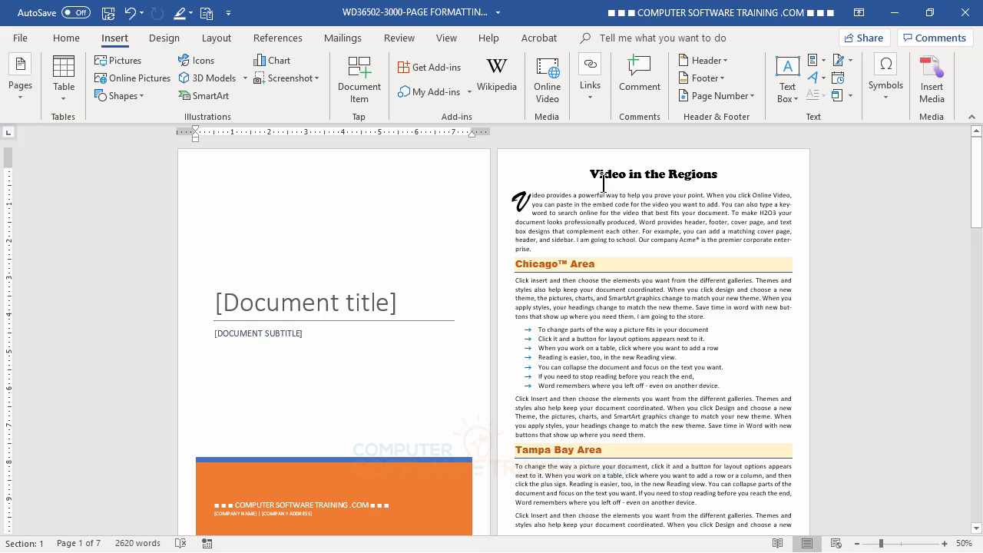
left_click(641, 174)
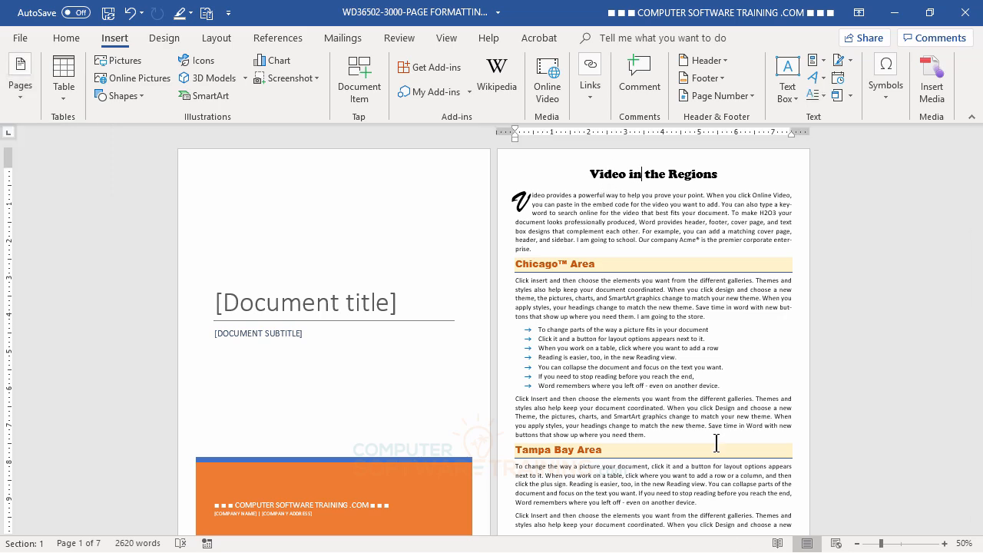
- Replace the cover page's title placeholder with "Video in the Regions", leaving the subtitle placeholder as it is
scroll(695, 416, "down", 5)
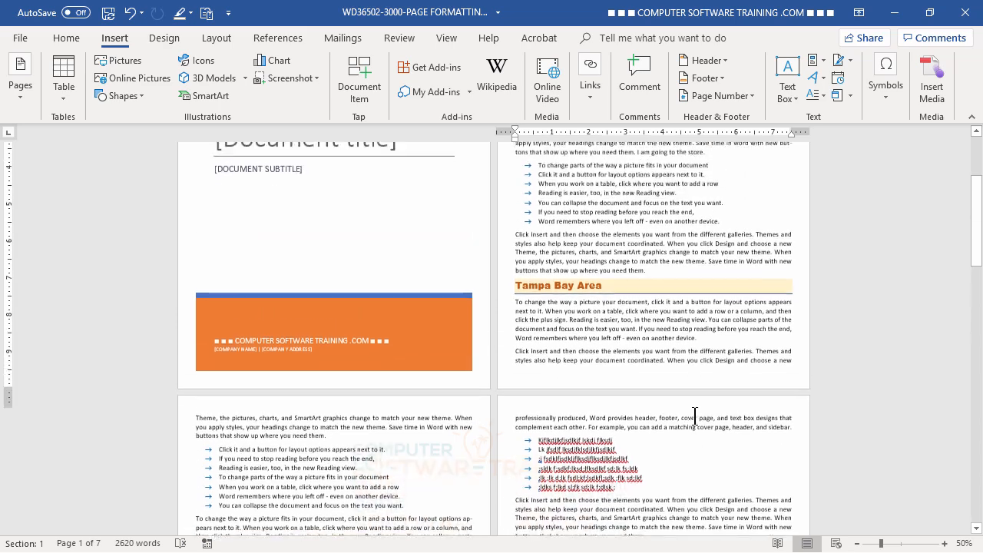
scroll(695, 416, "up", 5)
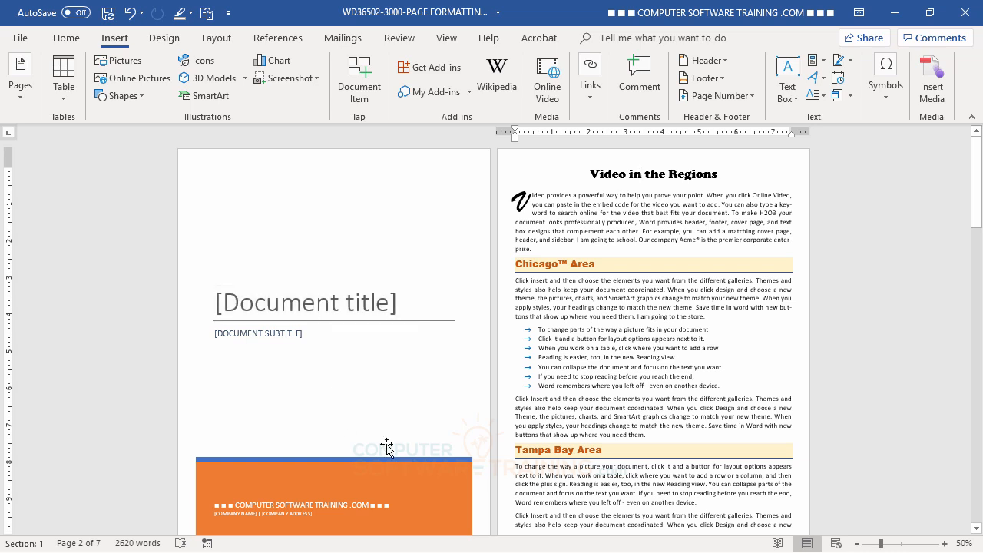
left_click(333, 302)
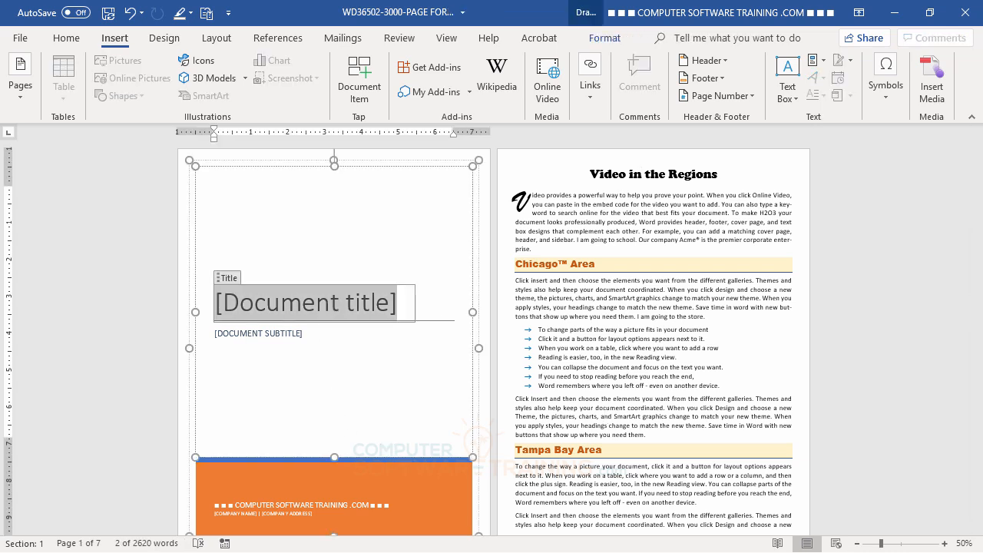
type("Vid")
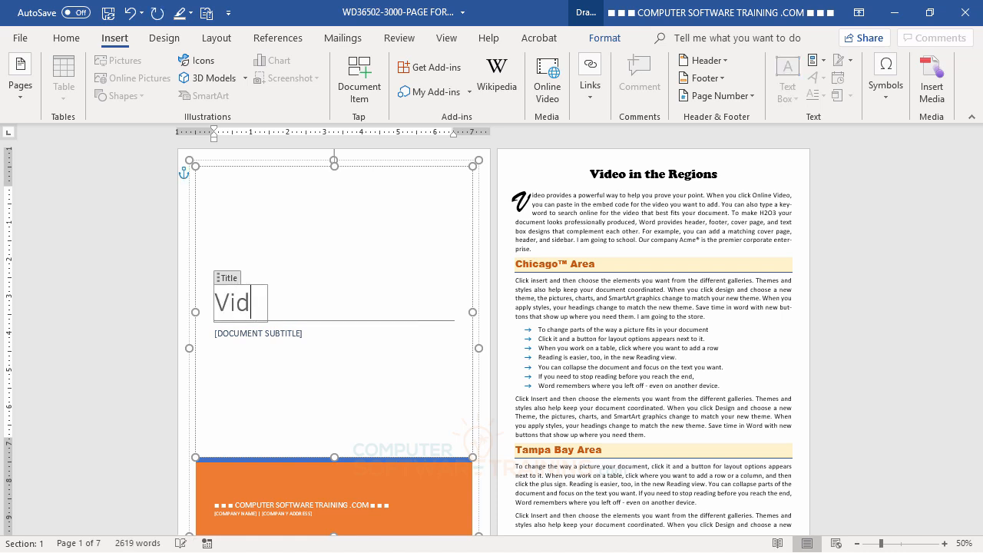
type("eo in the")
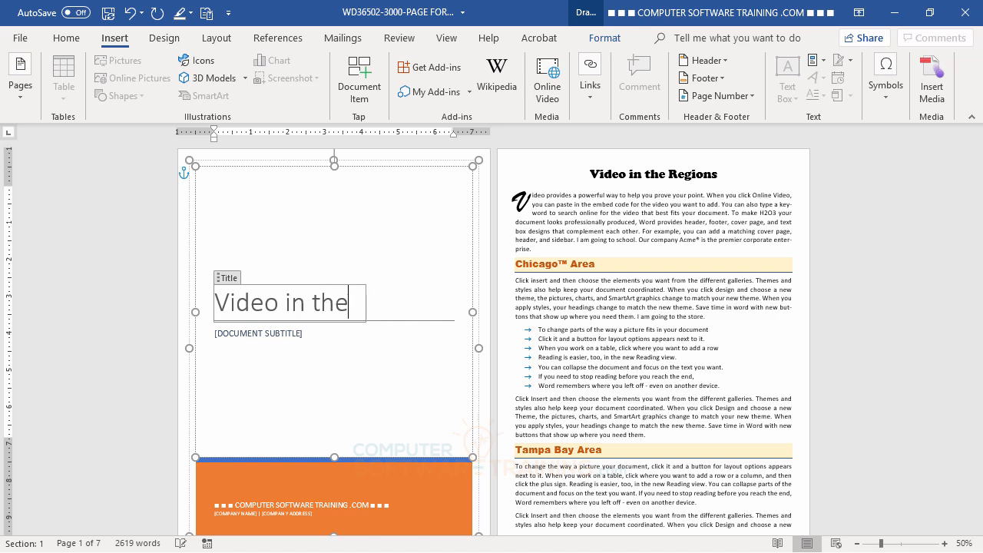
type(" Regions")
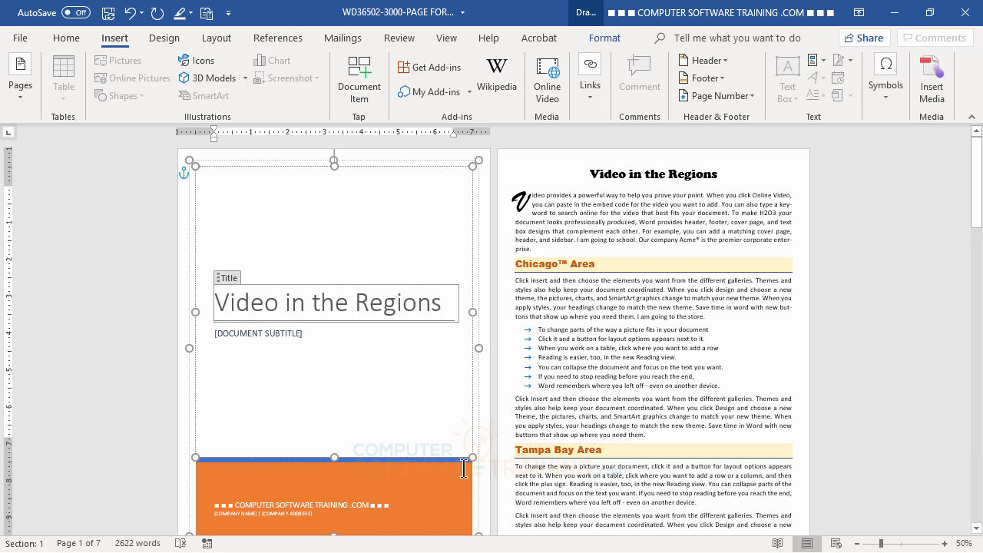
left_click(427, 382)
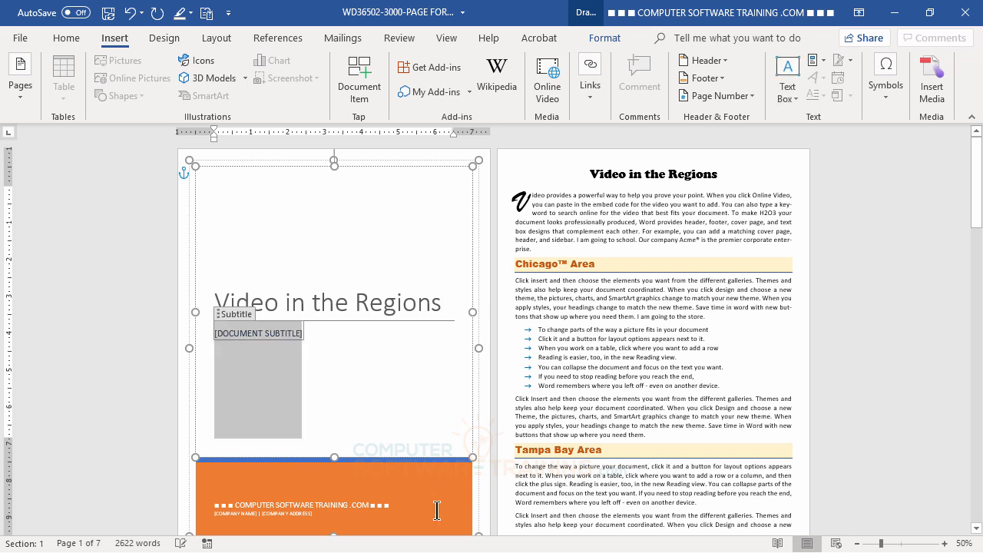
left_click(621, 339)
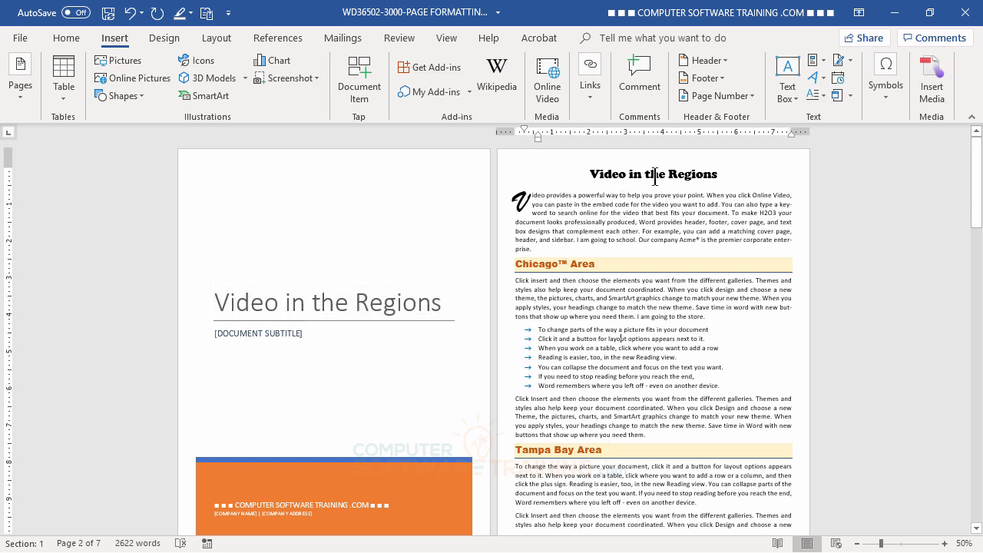
- Delete the duplicate "Video in the Regions" heading above the first paragraph on page 2
left_click(496, 176)
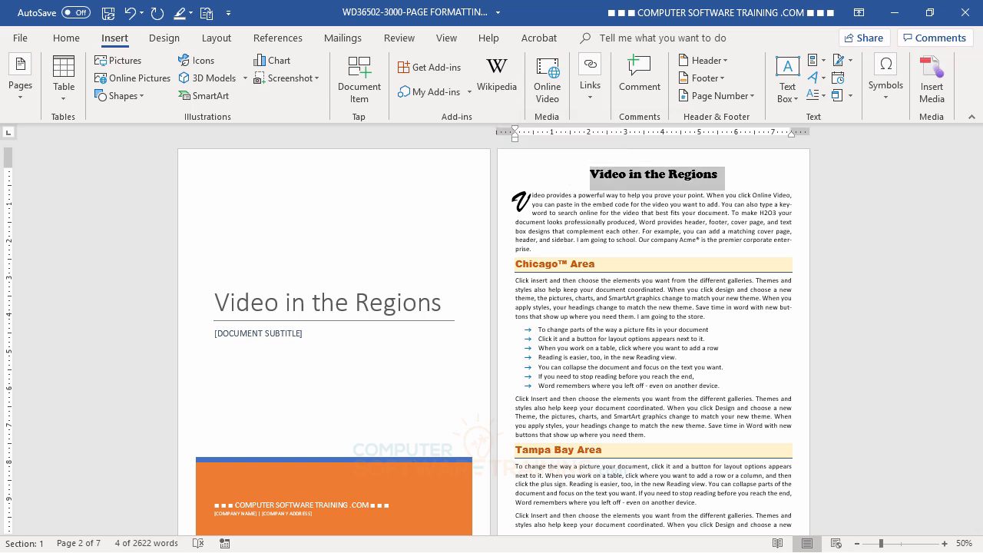
key("Delete")
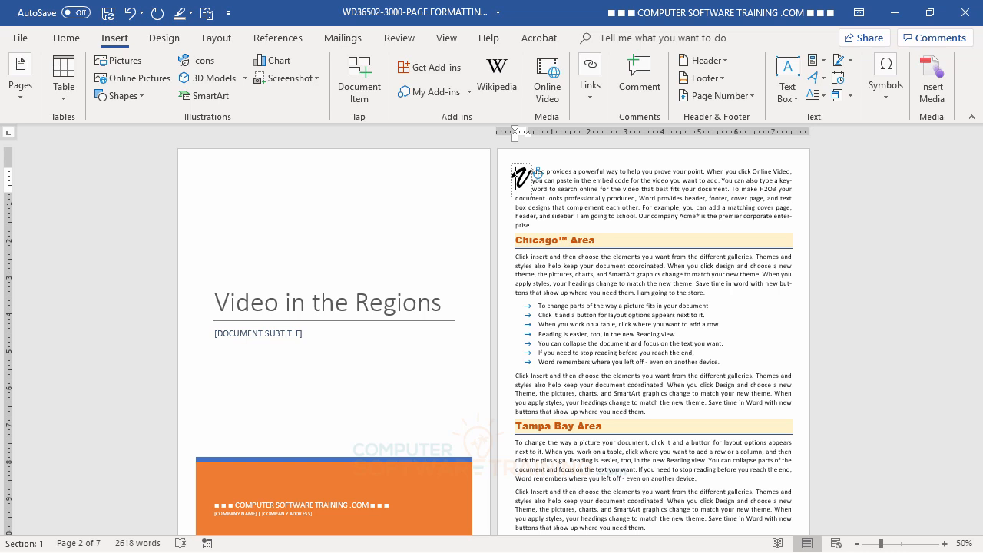
left_click(656, 328)
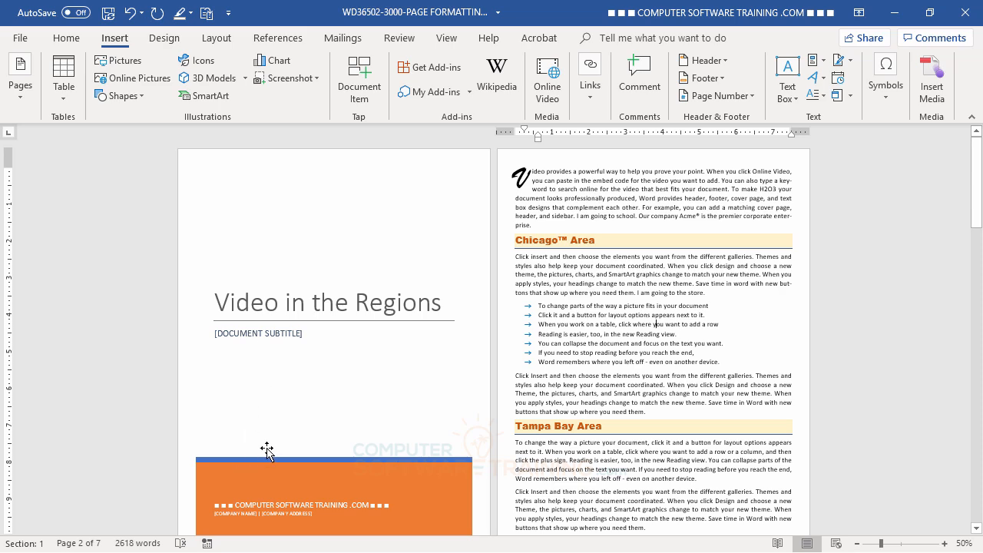
- Add the built-in Retrospect header to match the cover page, and return to the body text
scroll(267, 449, "up", 2)
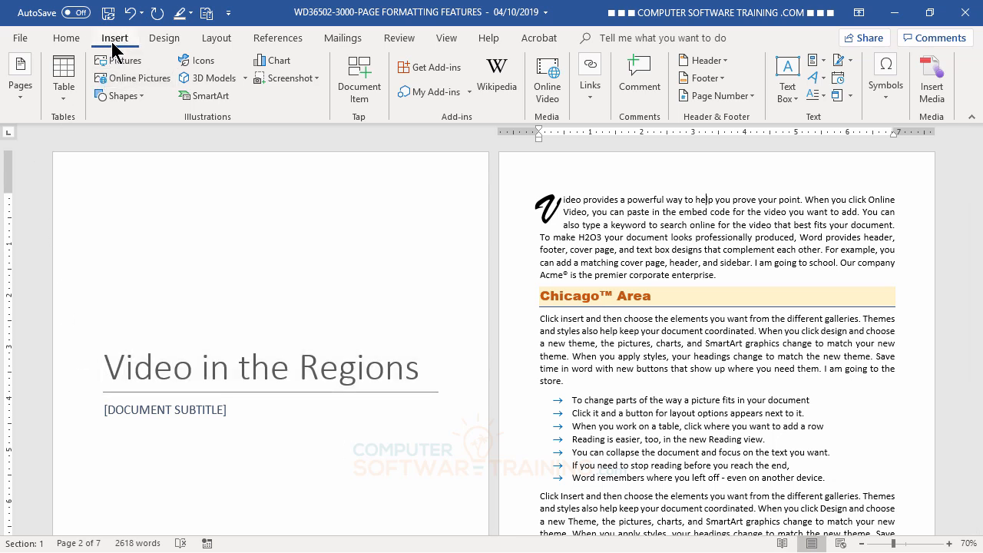
left_click(720, 64)
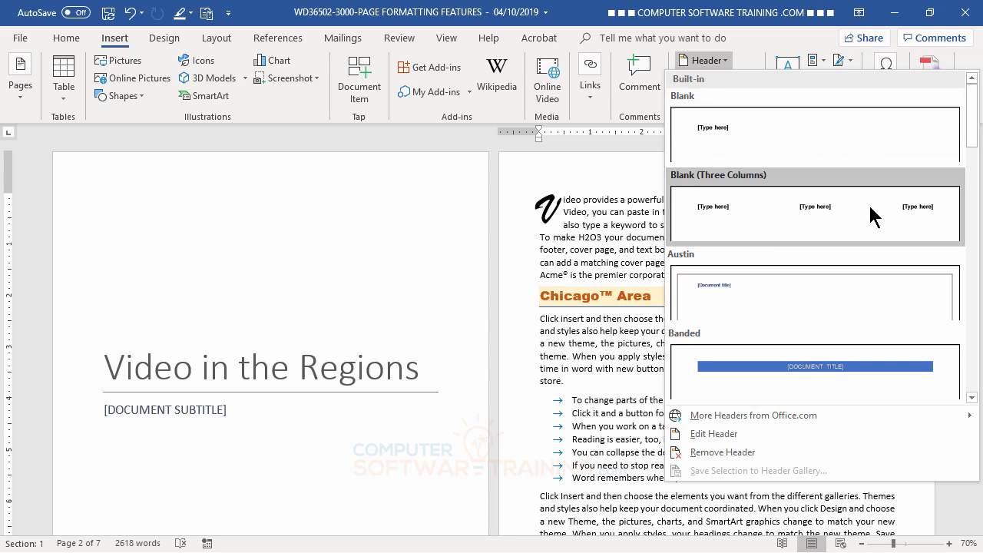
left_click_drag(974, 125, 972, 298)
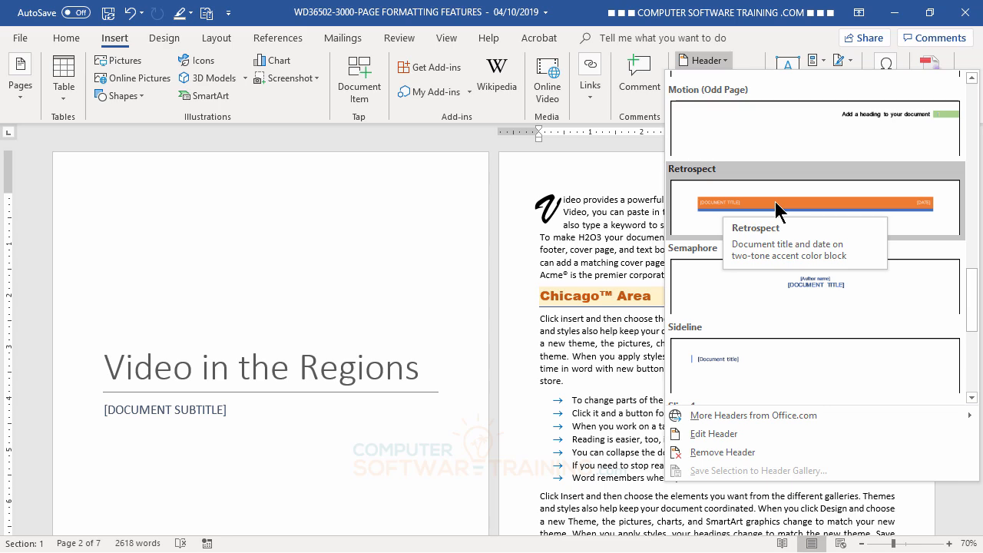
scroll(188, 349, "down", 5)
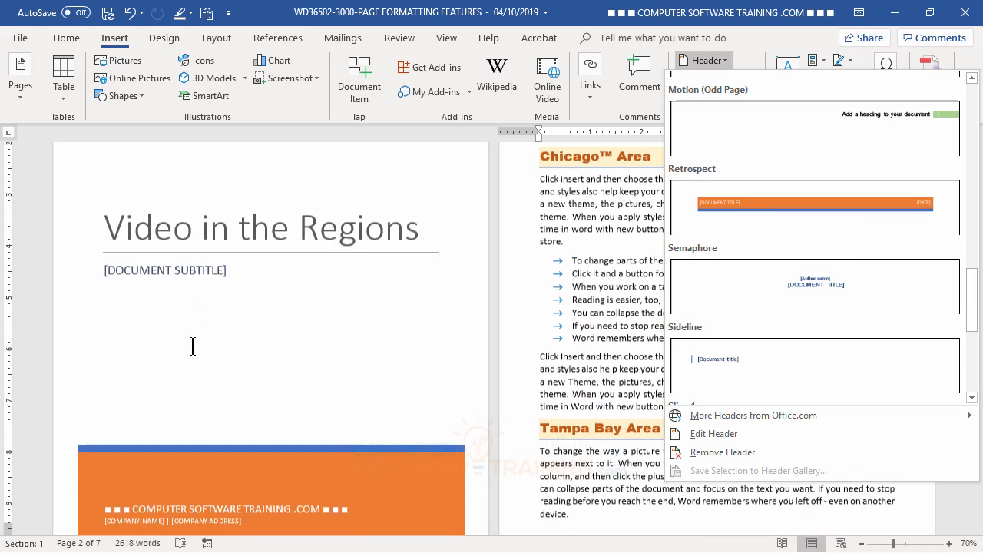
scroll(192, 344, "up", 2)
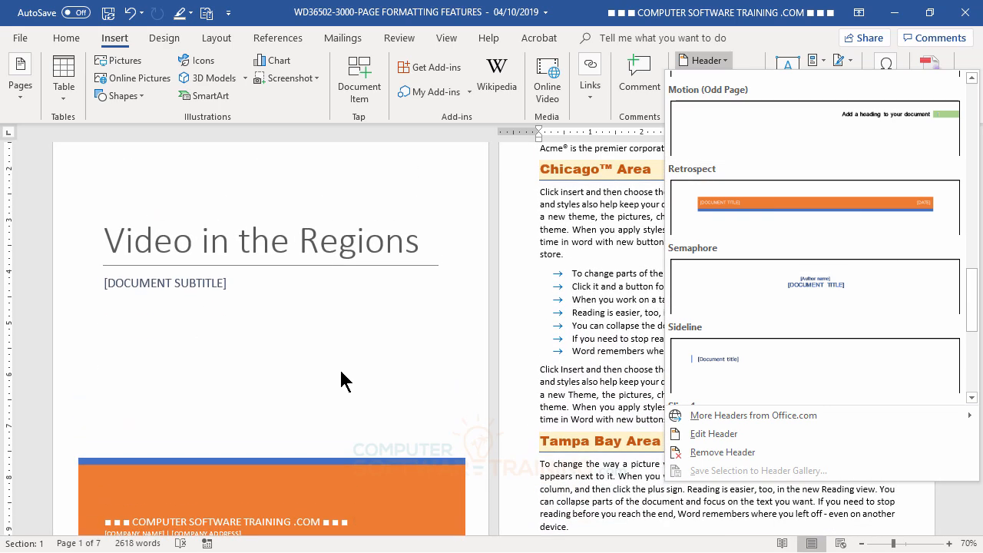
left_click(805, 207)
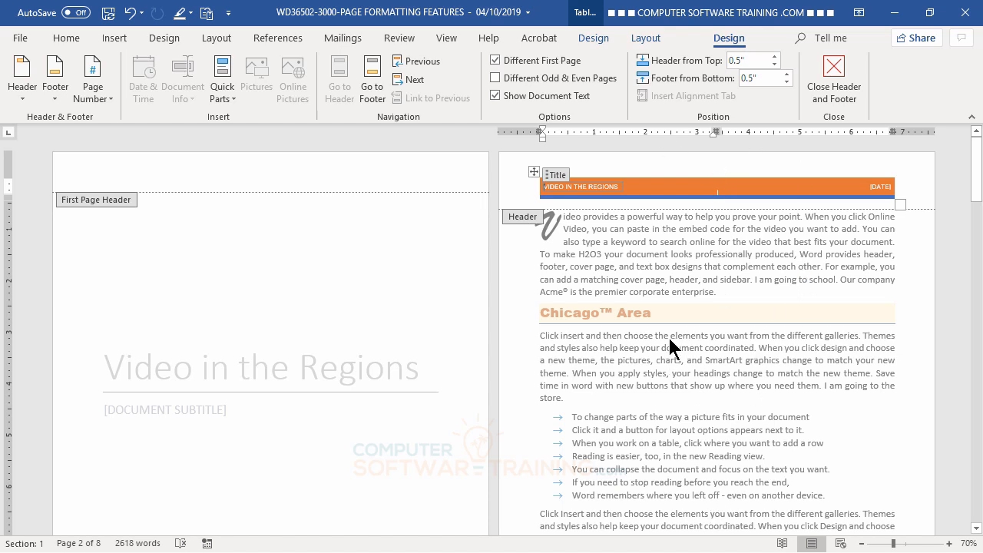
double_click(653, 244)
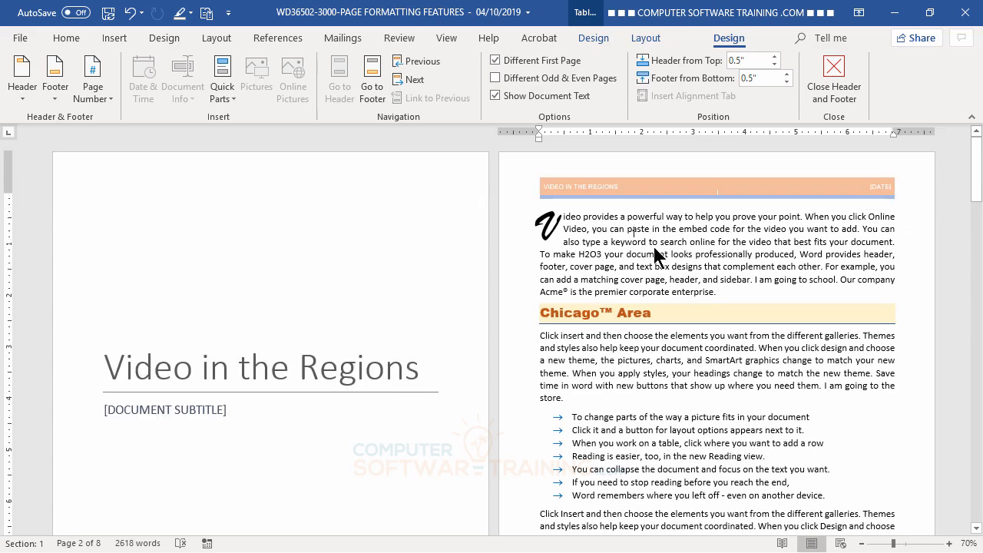
- Show several pages at 40% zoom, open the header on page 3 and examine the headers across the pages
left_click(863, 543)
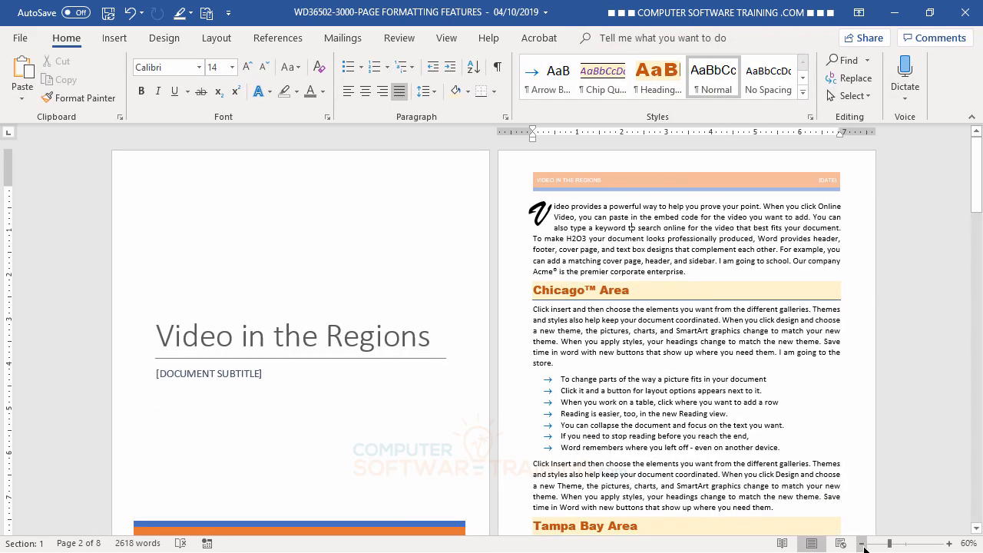
left_click(862, 544)
left_click(862, 544)
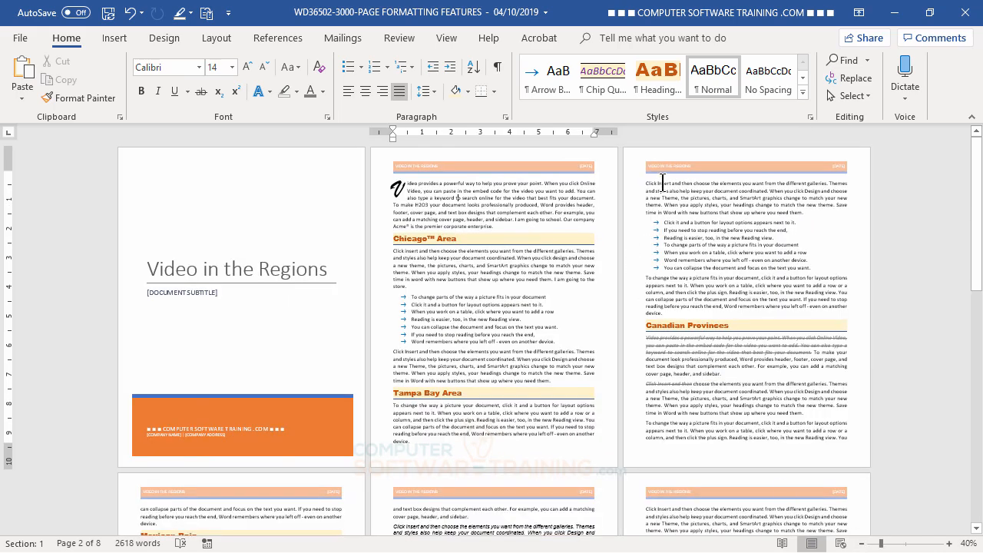
double_click(704, 163)
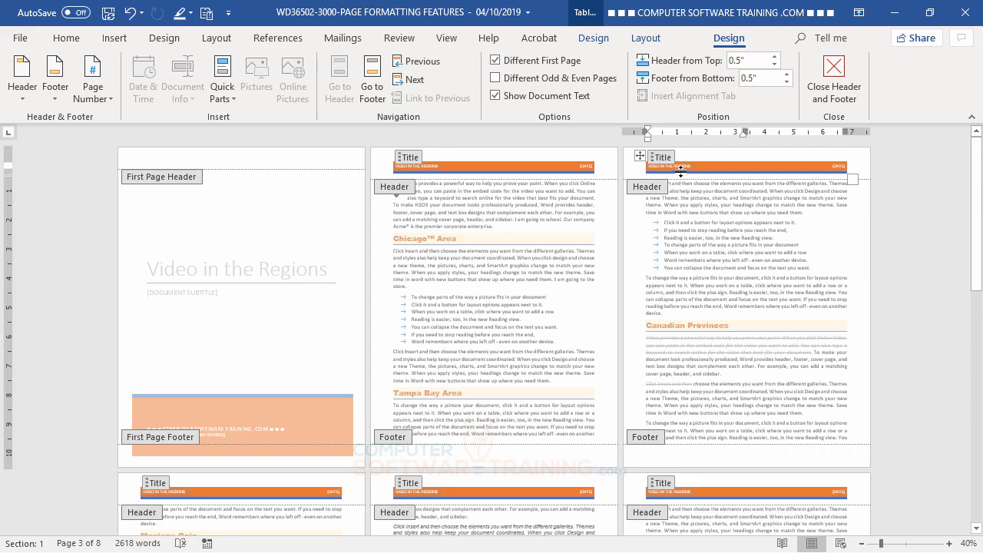
scroll(847, 394, "down", 3)
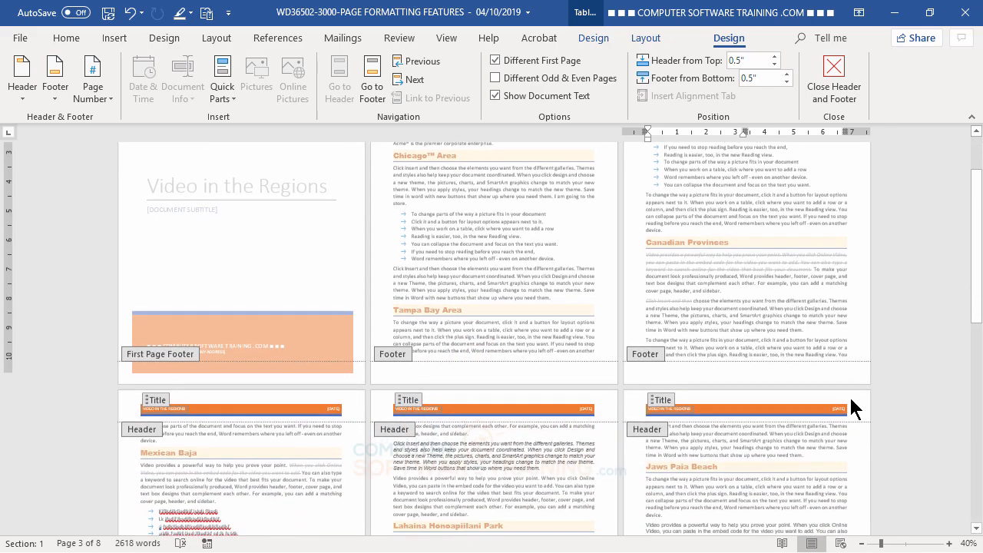
- Open the calendar of the Date field in the page 3 header and close it without choosing a date
scroll(849, 394, "up", 3)
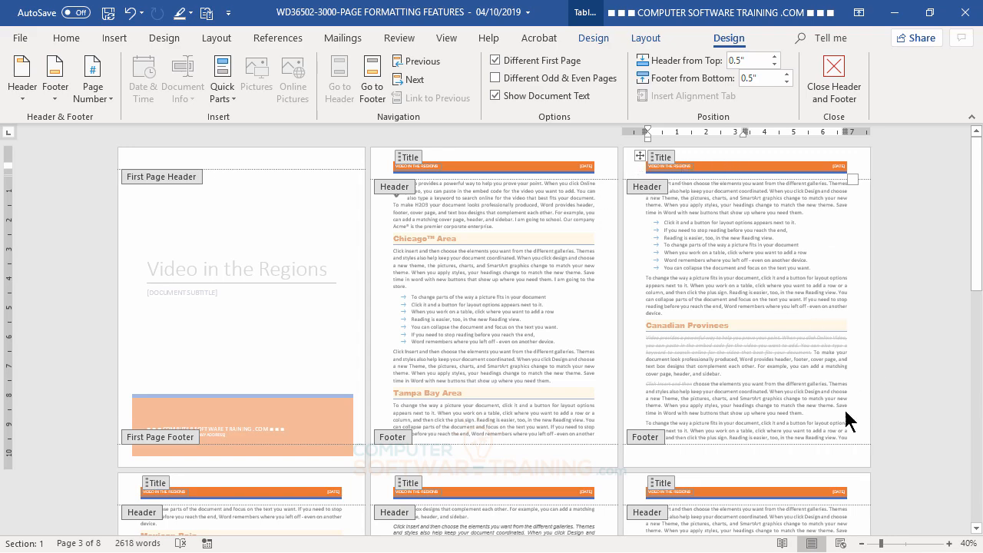
left_click(949, 543)
left_click(949, 543)
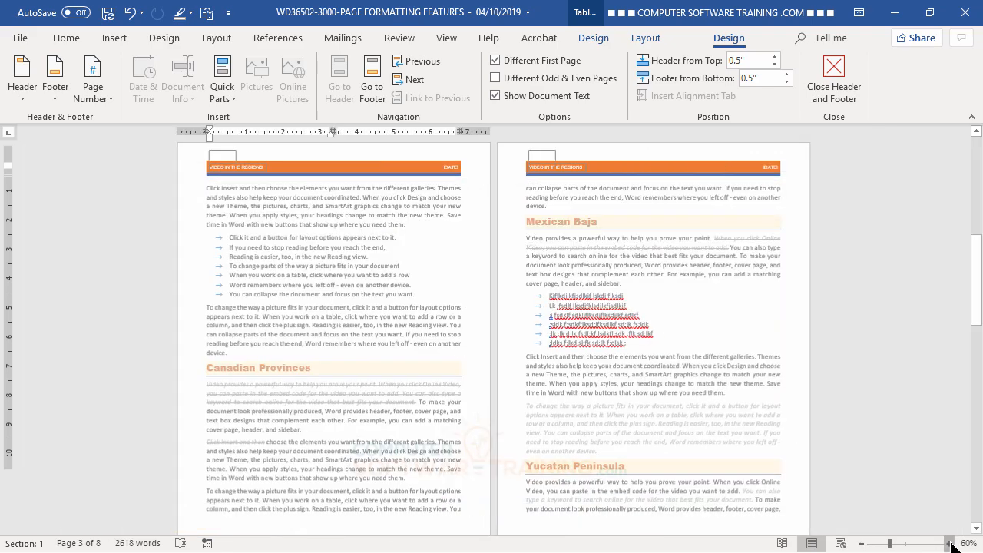
left_click(949, 542)
left_click(948, 542)
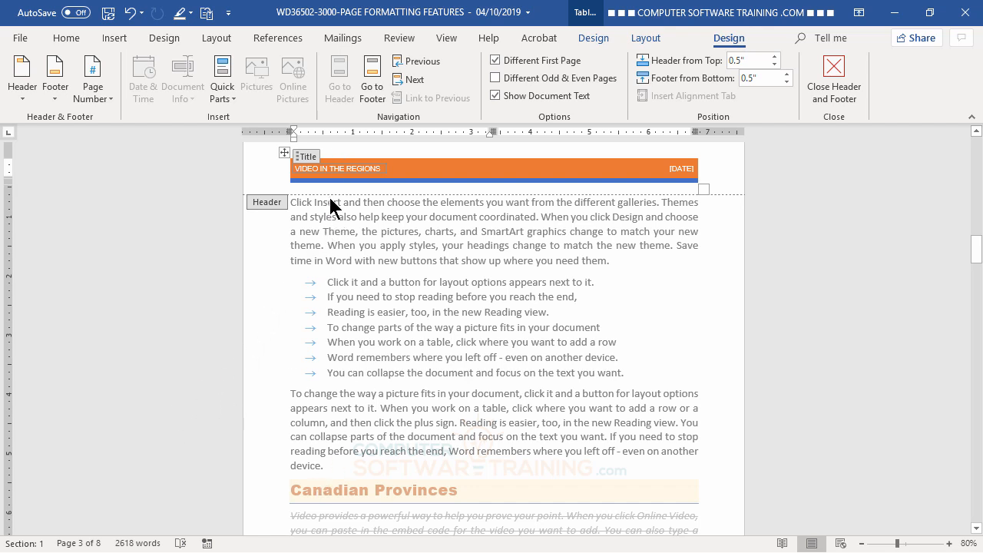
left_click(679, 170)
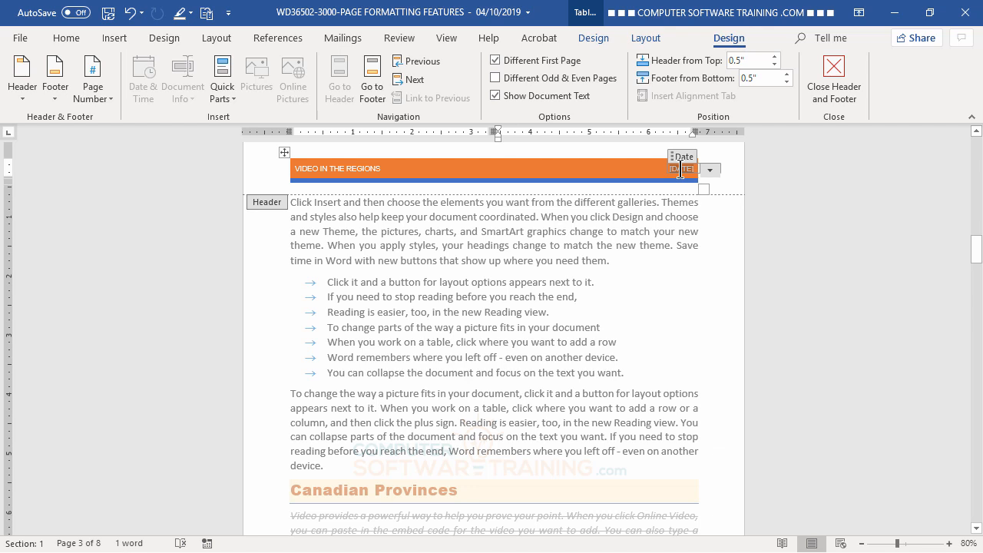
left_click(710, 170)
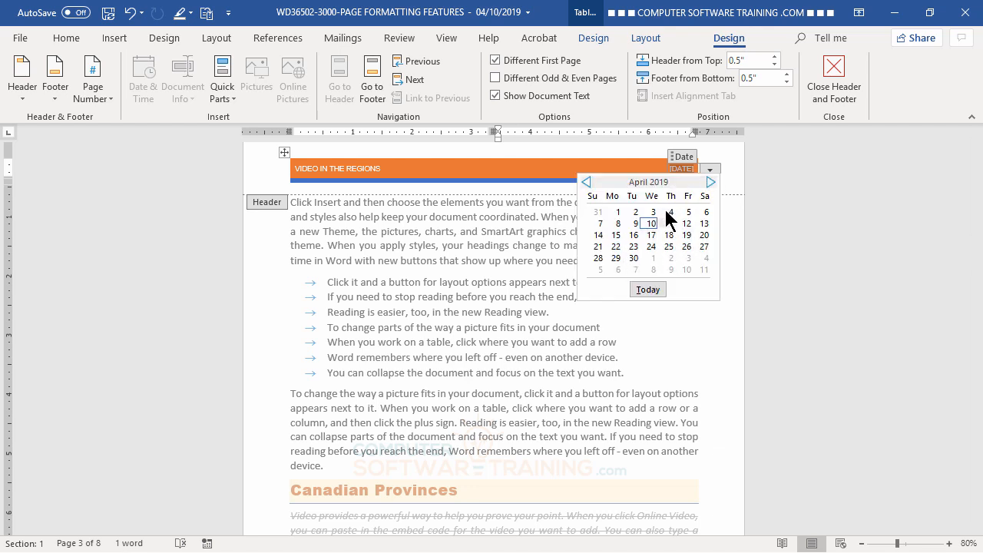
left_click(710, 166)
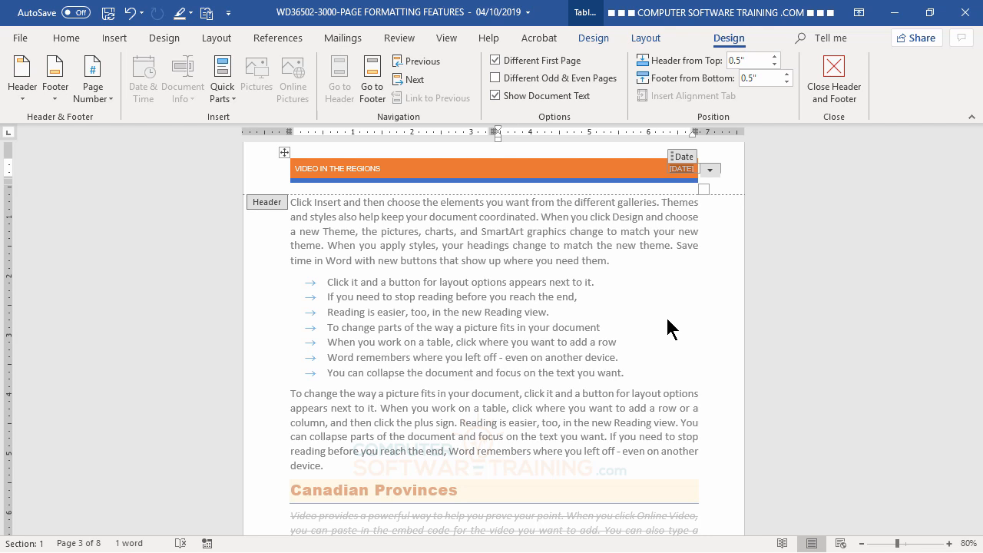
- Delete the Date field from the page 3 header and enter "KEEPING UP WITH TECH" in its place
left_click(681, 168)
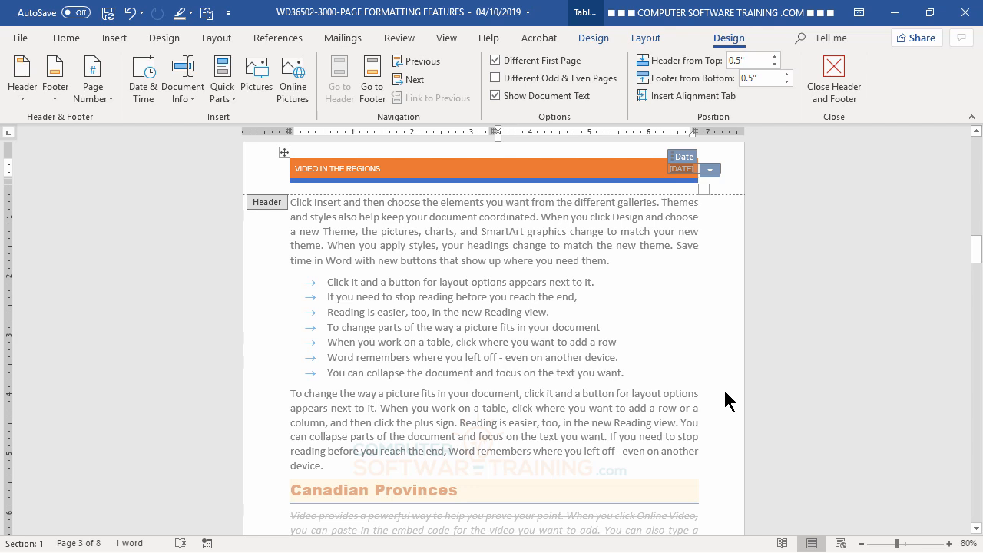
key("Delete")
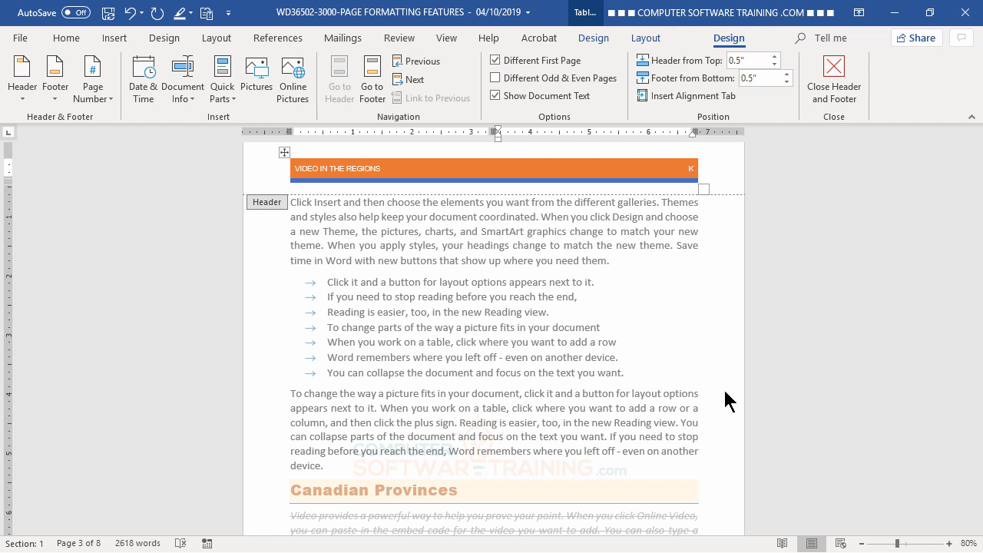
type("EEPING UP WITH TECH")
- Examine the edited header on the following page and back on page 2, below the cover page
scroll(670, 370, "down", 7)
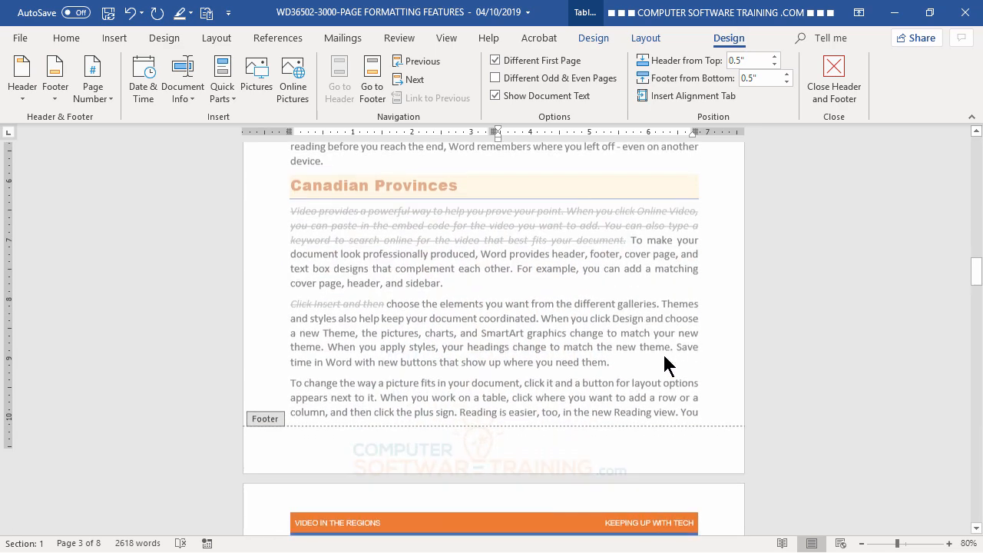
scroll(663, 356, "down", 5)
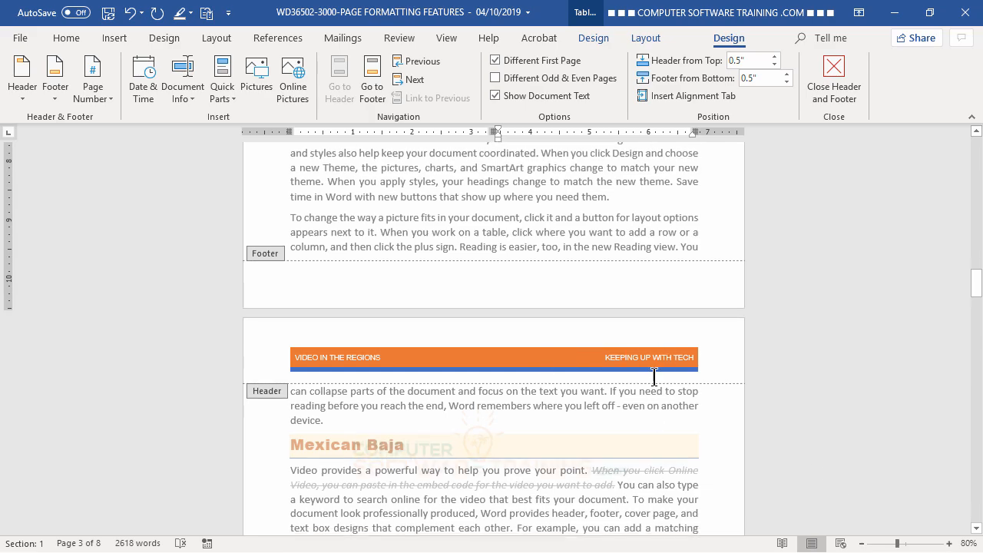
scroll(653, 376, "down", 3)
scroll(653, 380, "up", 15)
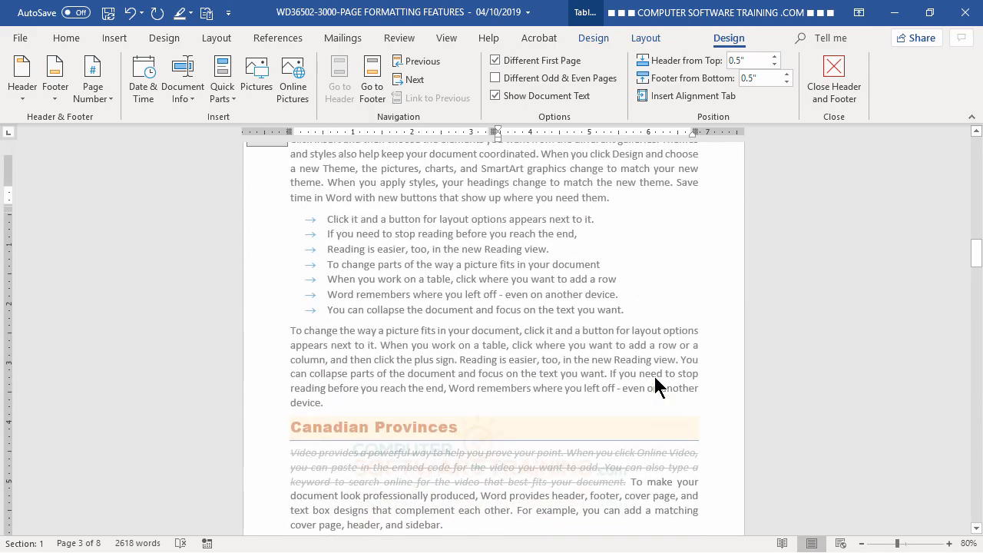
scroll(654, 386, "up", 10)
scroll(655, 386, "up", 6)
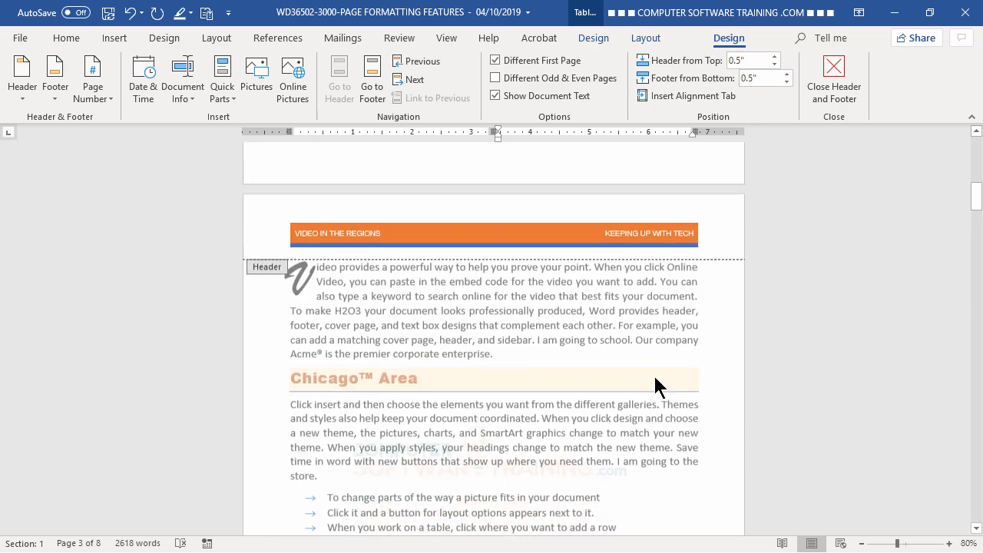
scroll(661, 367, "down", 2)
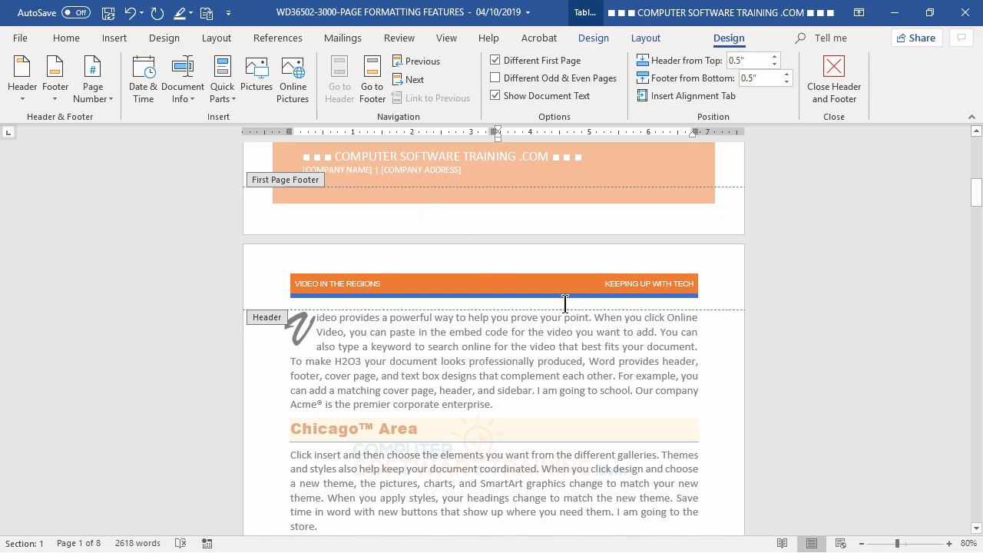
scroll(585, 331, "down", 1)
scroll(586, 332, "up", 2)
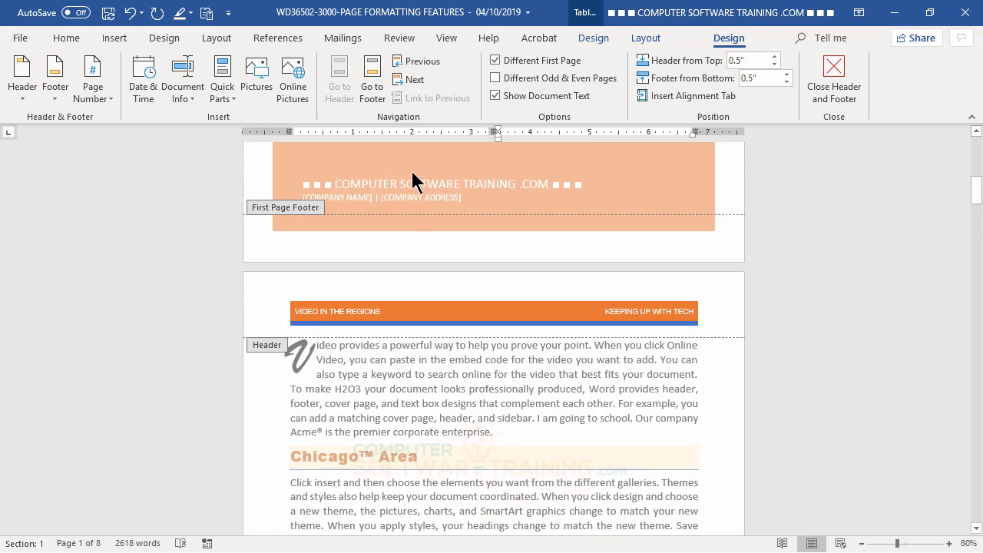
- Go to the footer on page 3, and examine the footer areas and headers back to the cover page
left_click(373, 83)
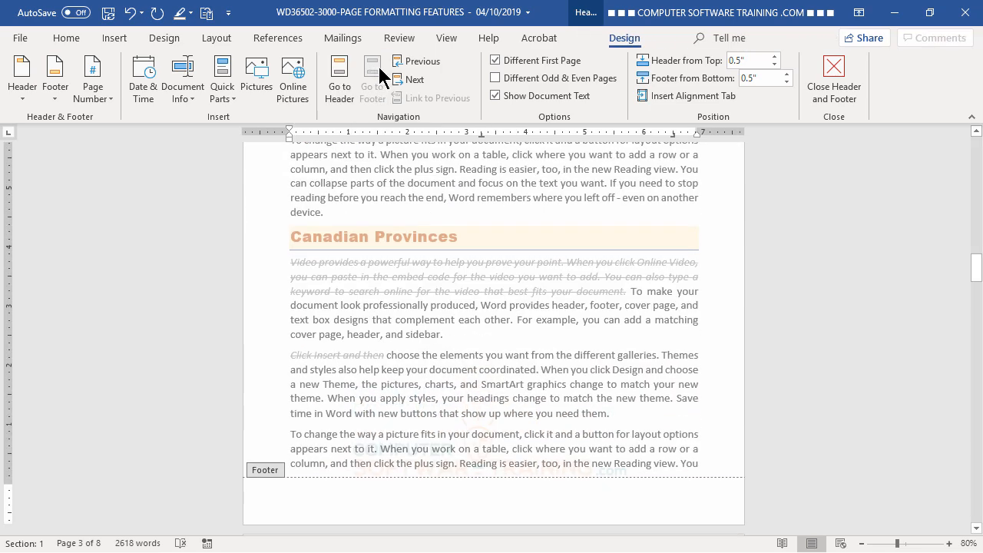
scroll(602, 450, "up", 3)
scroll(600, 451, "down", 2)
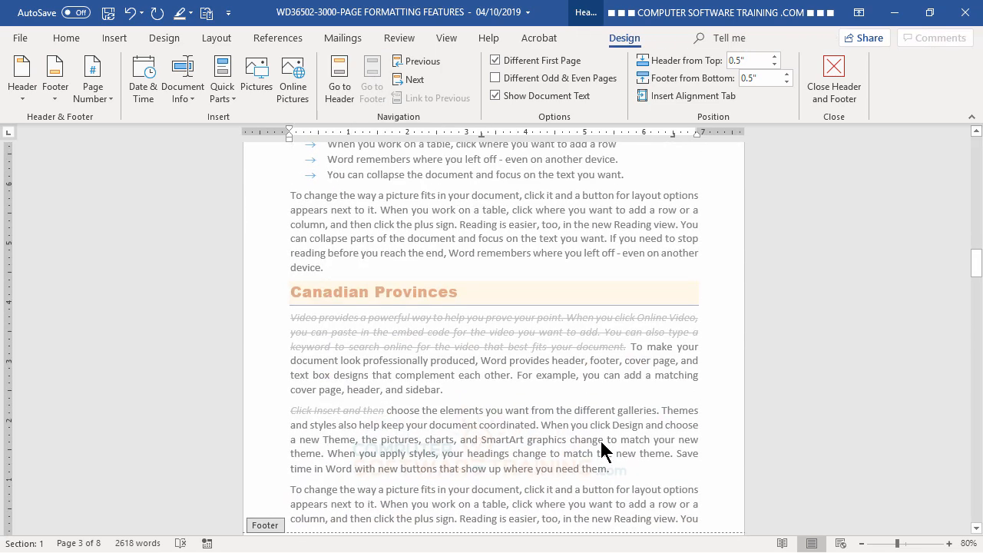
scroll(600, 443, "up", 15)
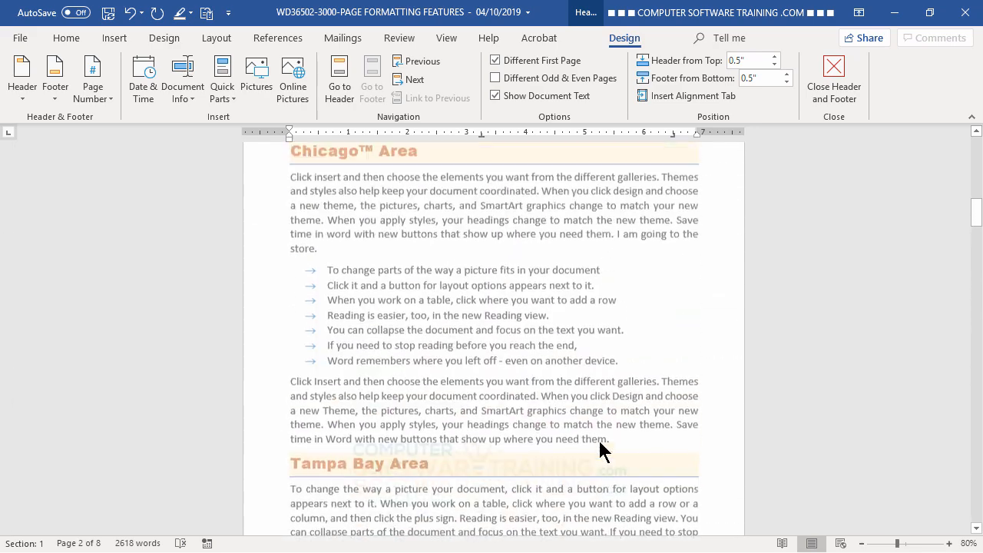
scroll(601, 450, "up", 10)
scroll(600, 450, "down", 5)
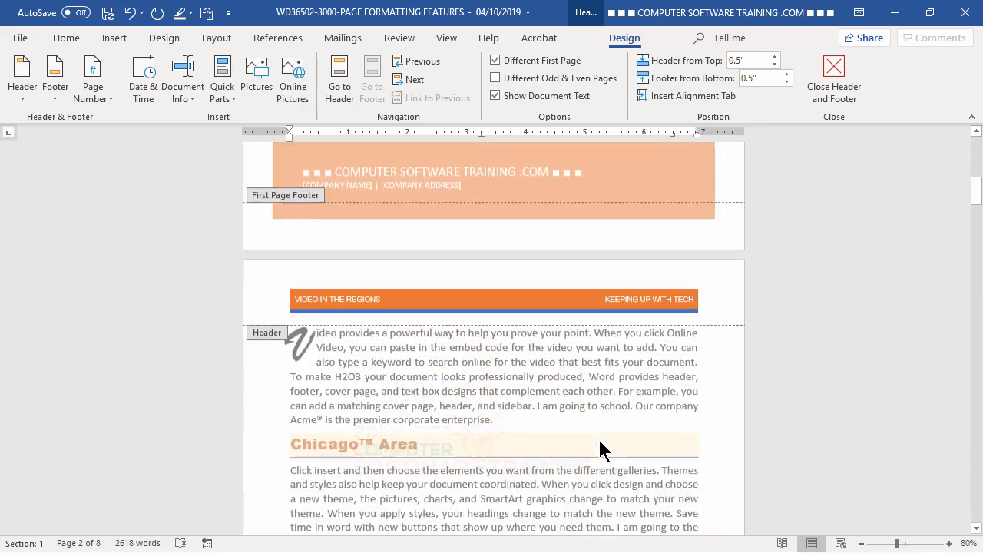
scroll(601, 450, "down", 8)
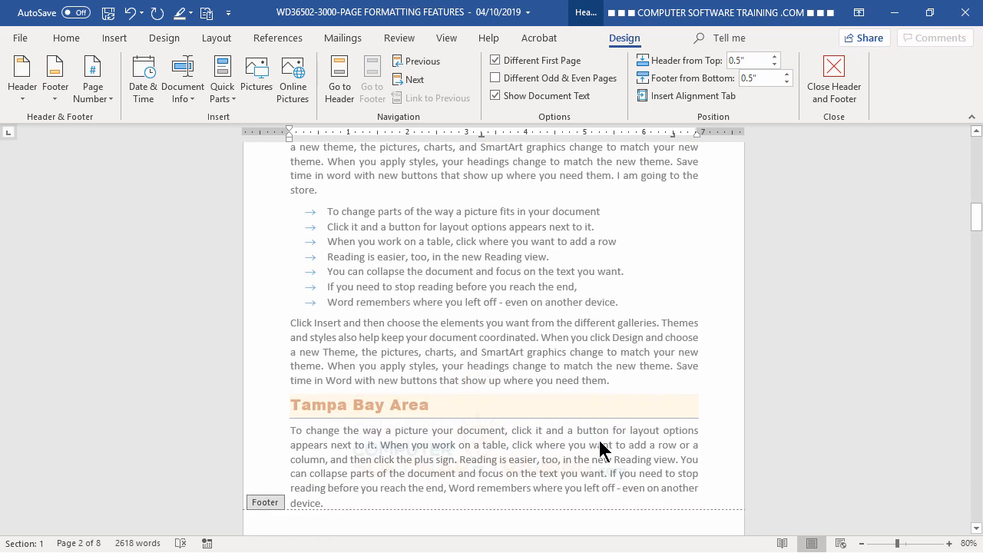
scroll(599, 449, "down", 3)
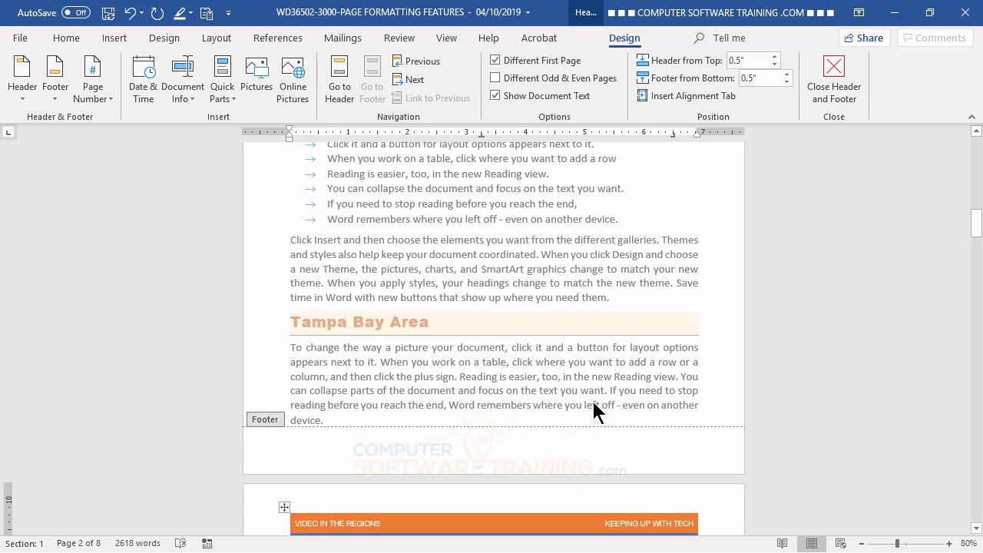
scroll(596, 410, "up", 15)
scroll(592, 393, "up", 10)
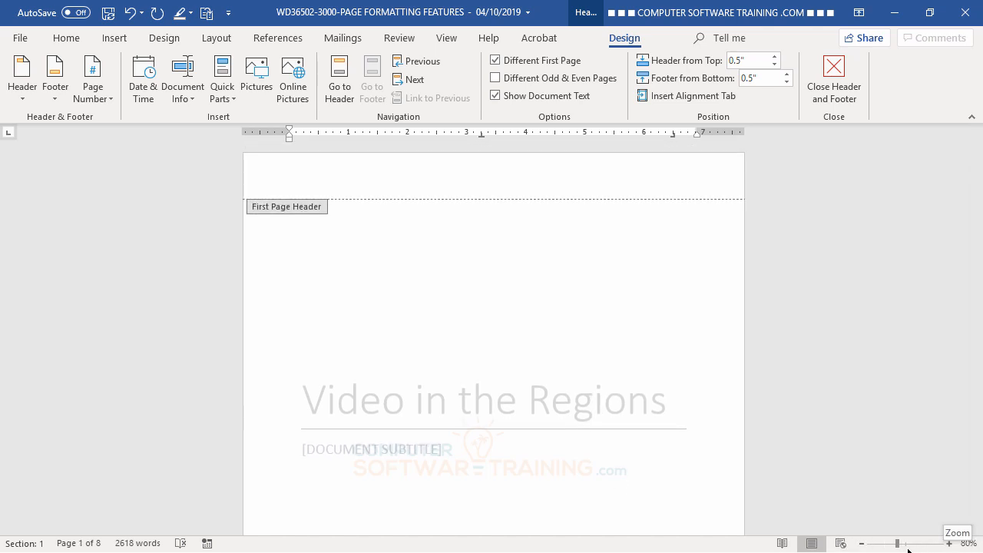
- Show several pages at 40% zoom and add the built-in Retrospect footer to match the header and cover page
left_click(862, 544)
left_click(861, 544)
left_click(861, 543)
left_click(861, 543)
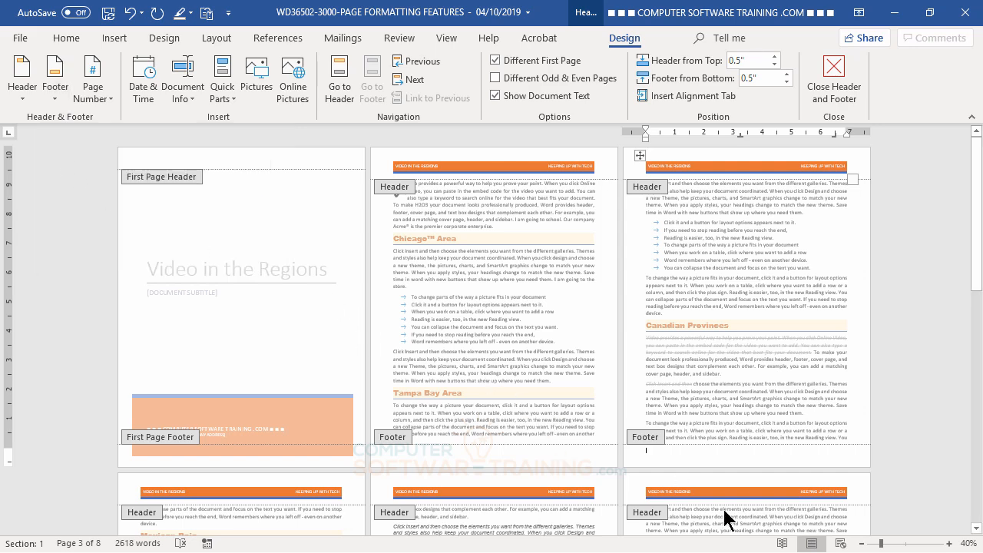
left_click(56, 102)
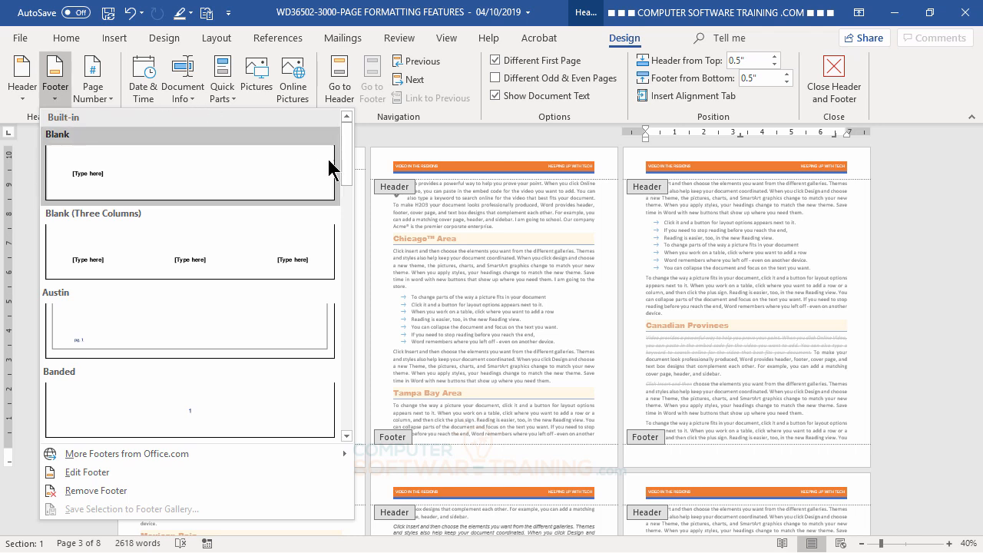
left_click_drag(347, 143, 363, 300)
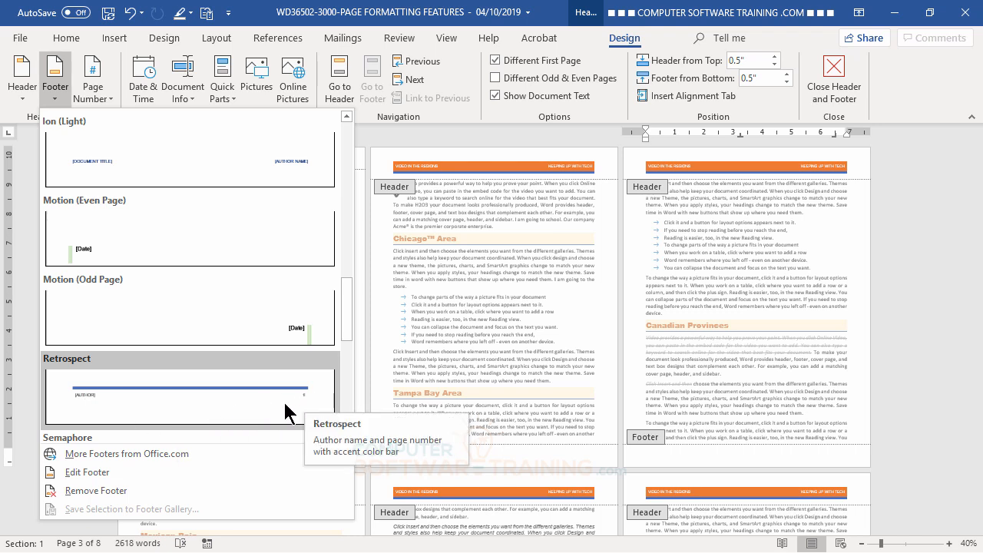
left_click(147, 385)
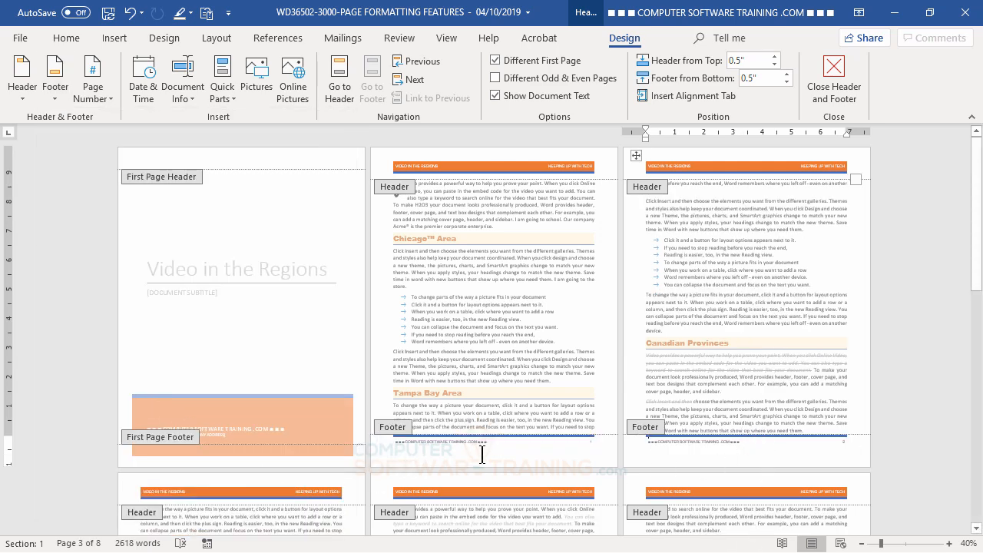
- Insert the word "PAGE" before the page number in the page 3 footer
left_click(948, 543)
left_click(948, 543)
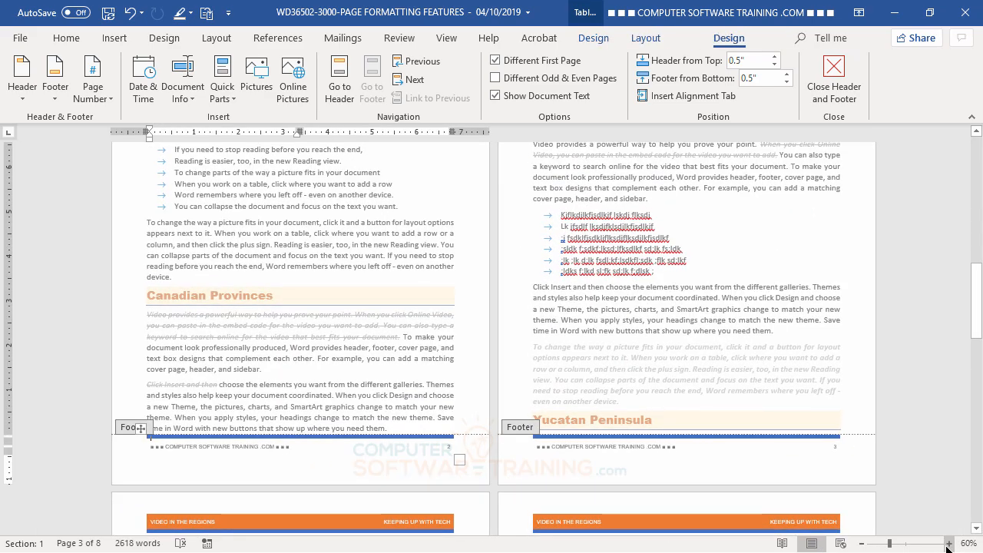
left_click(948, 543)
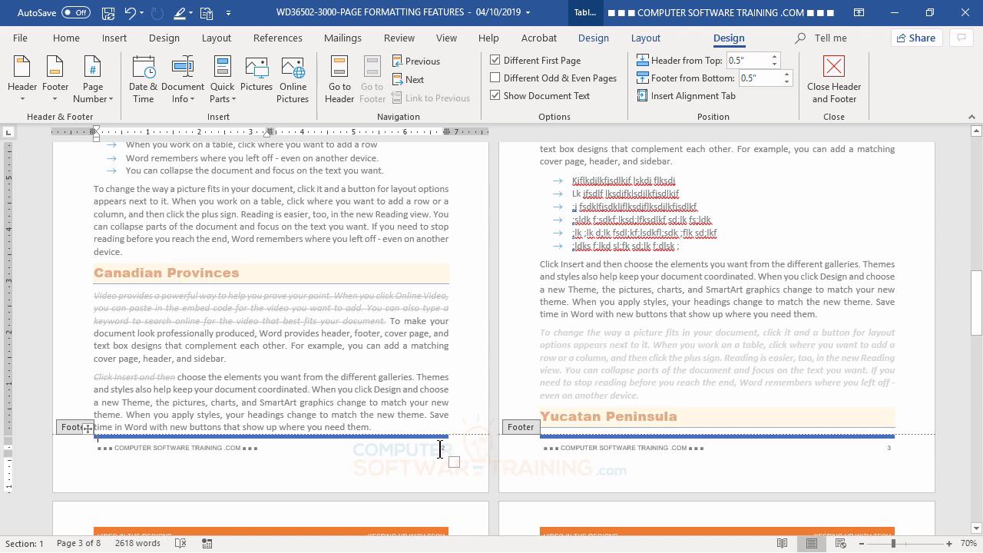
left_click(440, 449)
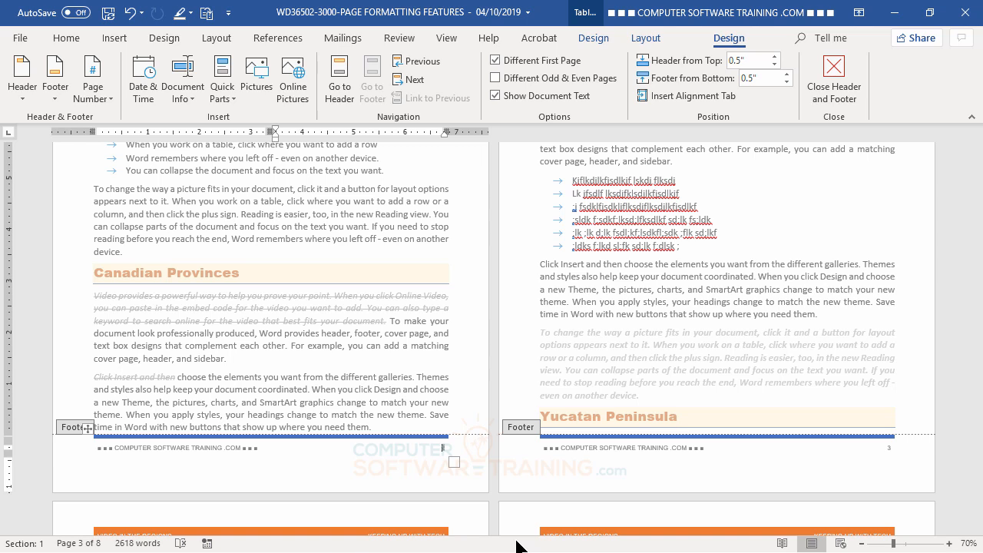
key("Left")
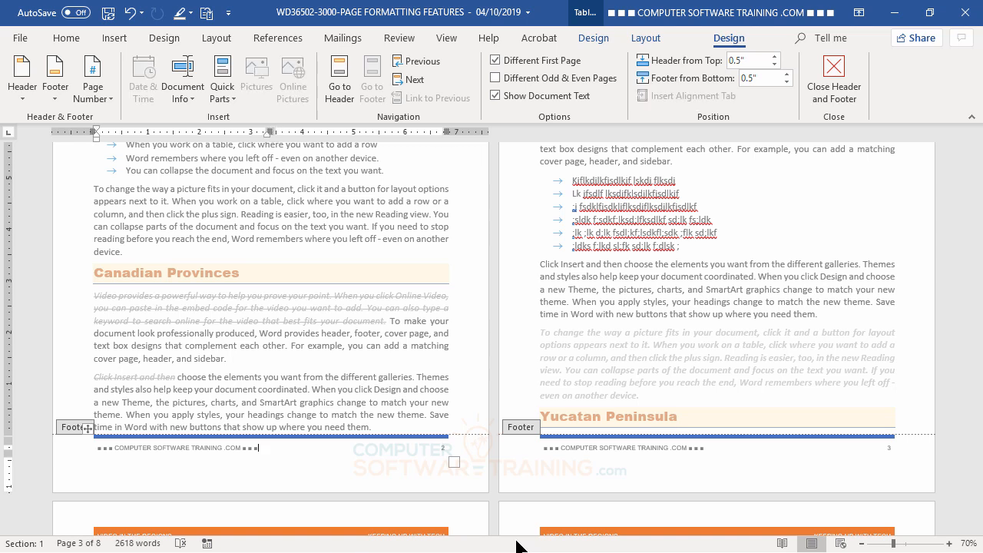
key("Right")
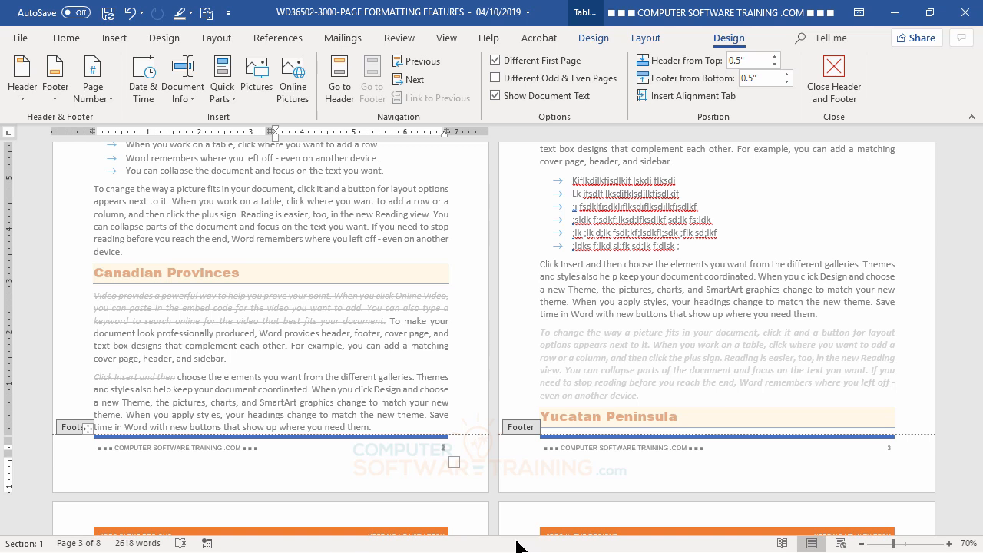
type("PAGE")
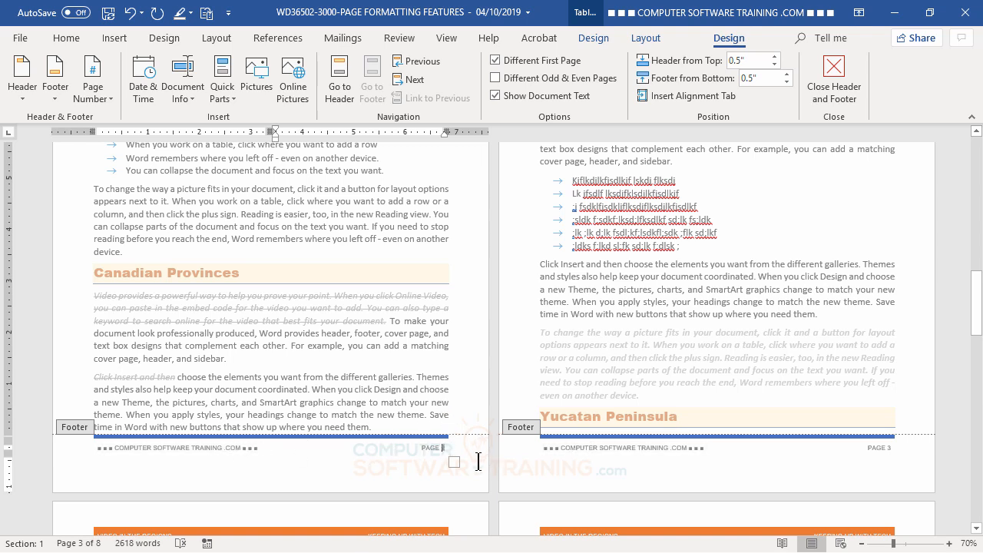
- Compare the cover page's footer with the page 2 footer, and place the cursor in the latter's Author field
scroll(878, 492, "up", 8)
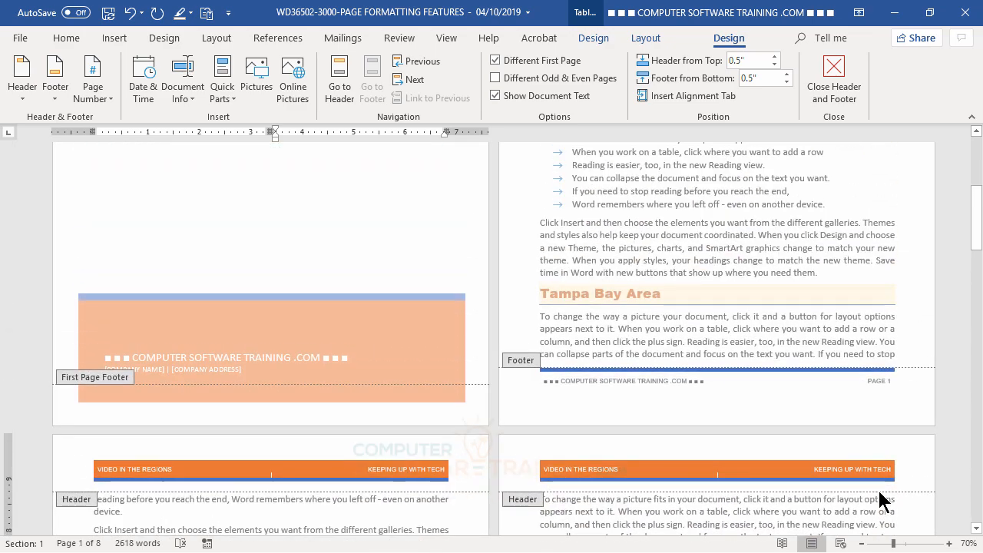
scroll(880, 501, "up", 2)
scroll(880, 500, "down", 2)
scroll(881, 500, "up", 2)
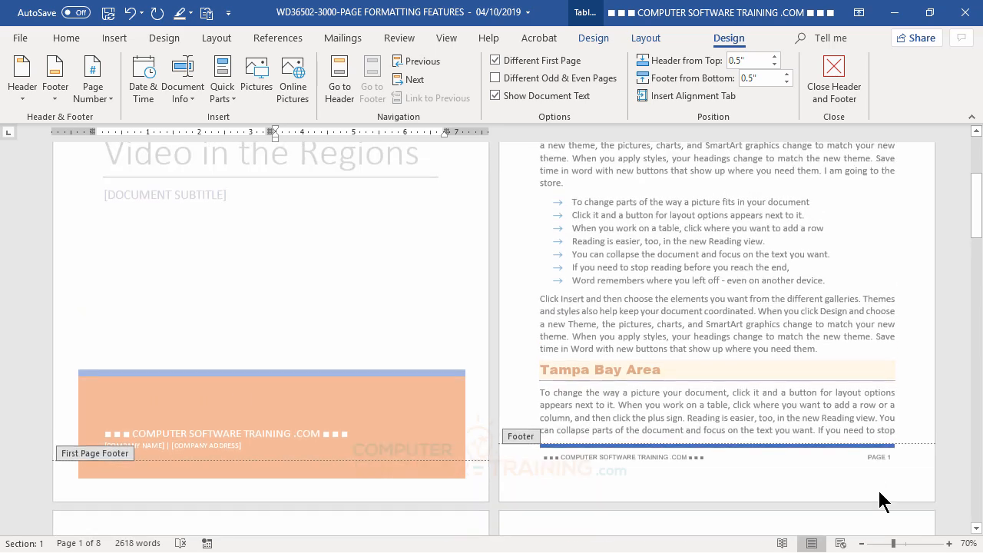
scroll(881, 501, "up", 2)
scroll(879, 491, "down", 3)
scroll(878, 491, "down", 2)
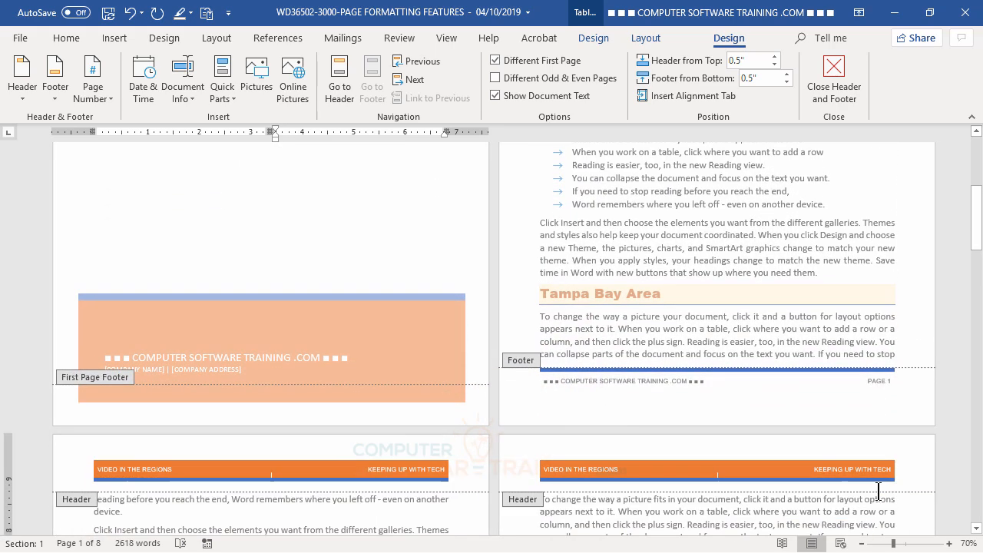
left_click(604, 386)
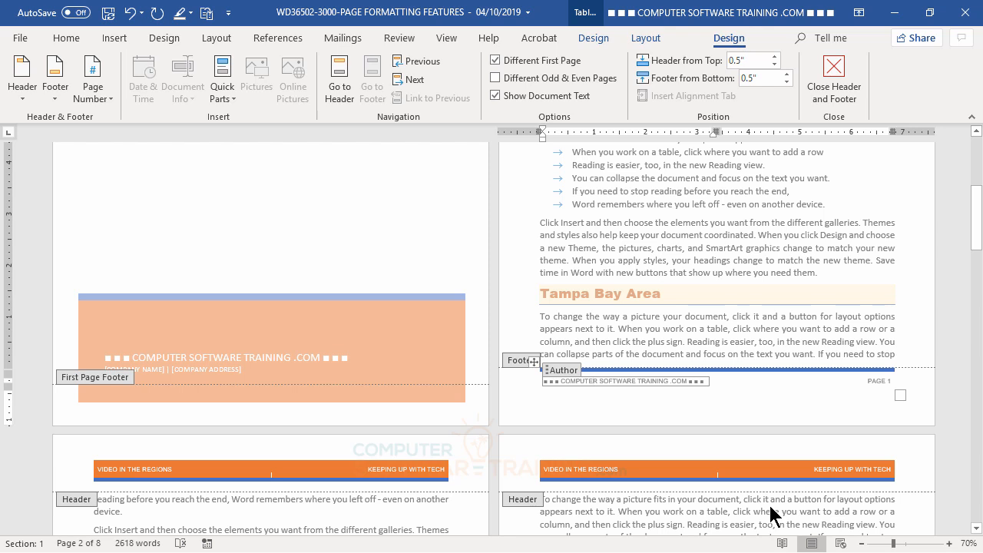
- Replace the Author field in the page 2 footer with the document's file name
left_click(551, 376)
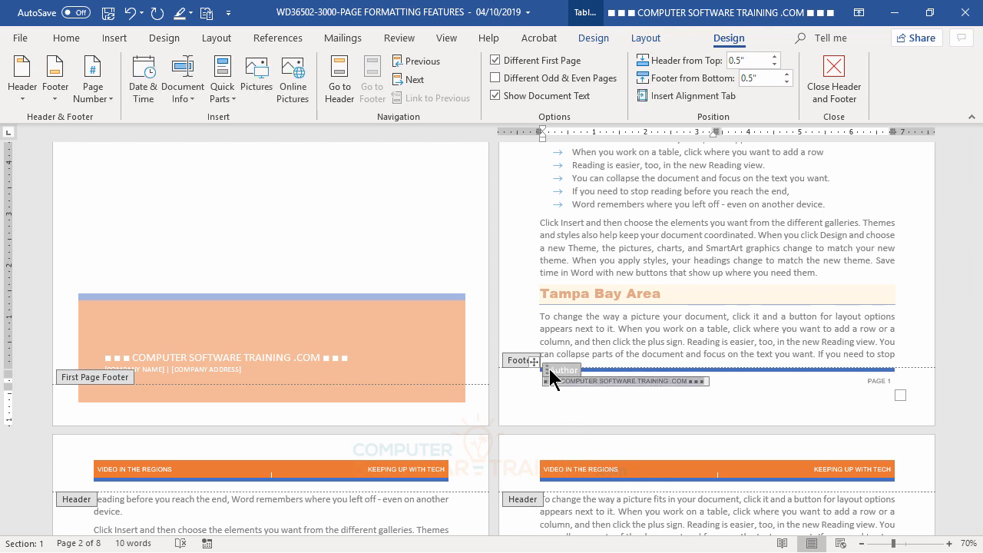
key("Delete")
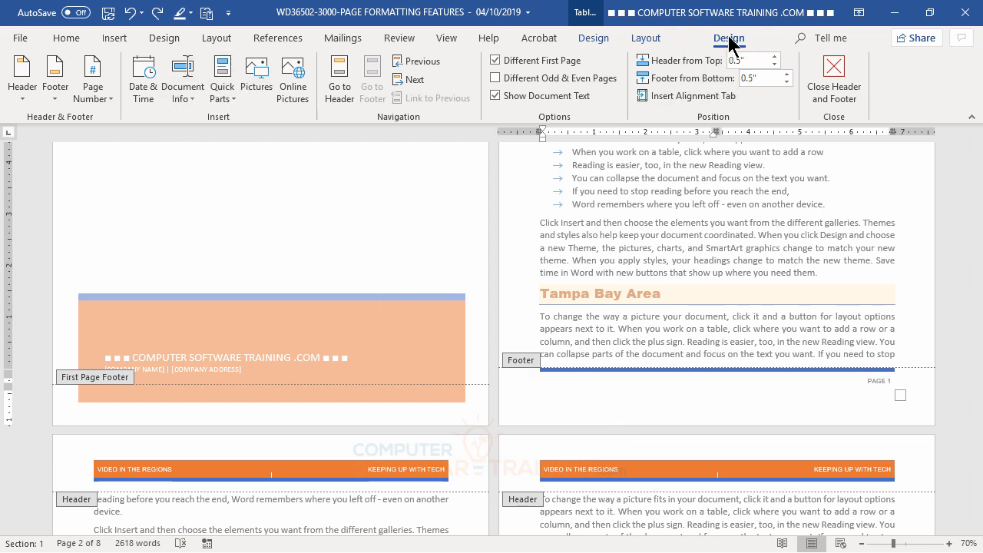
left_click(190, 103)
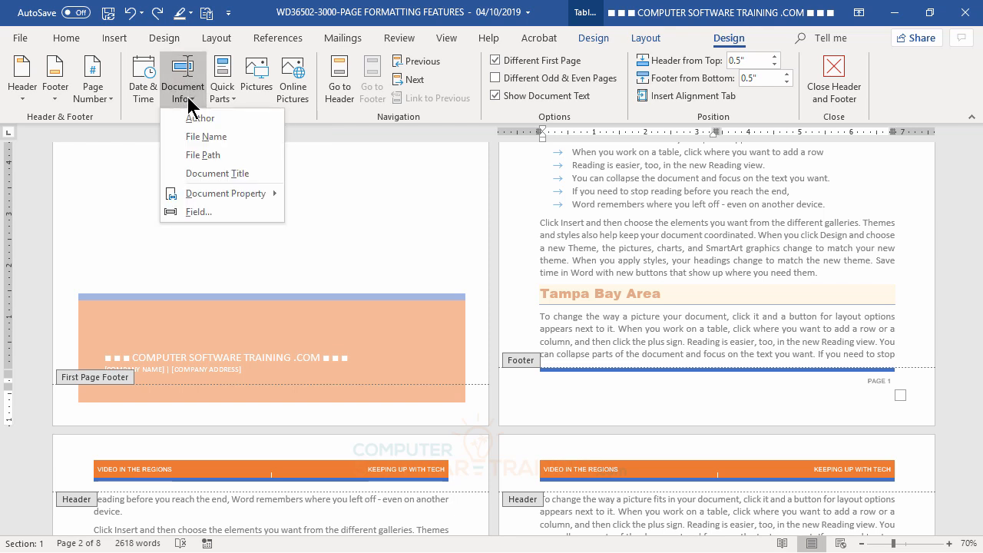
left_click(212, 138)
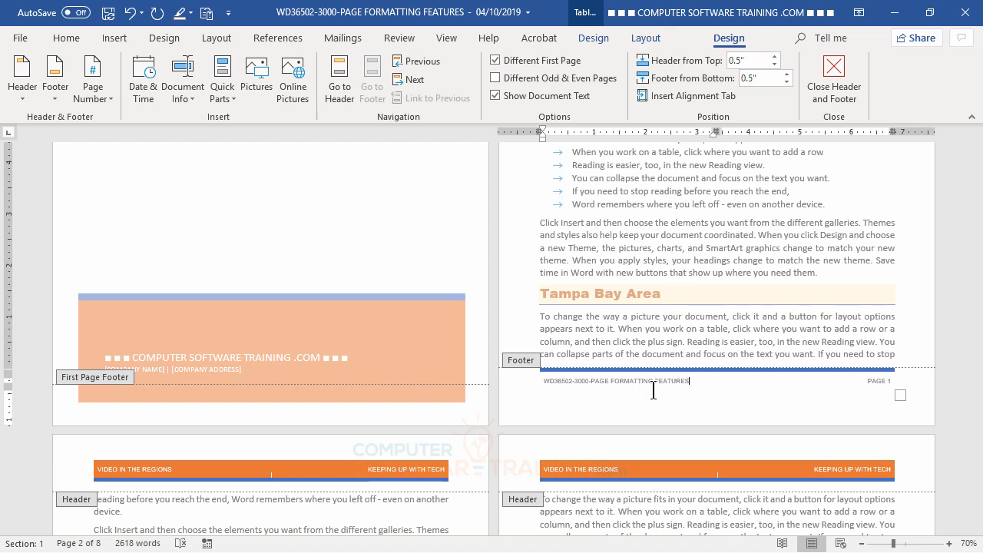
- Replace the file name in the page 2 footer with the current date in the 04/10/2019 format, without automatic updating
key("shift+Home")
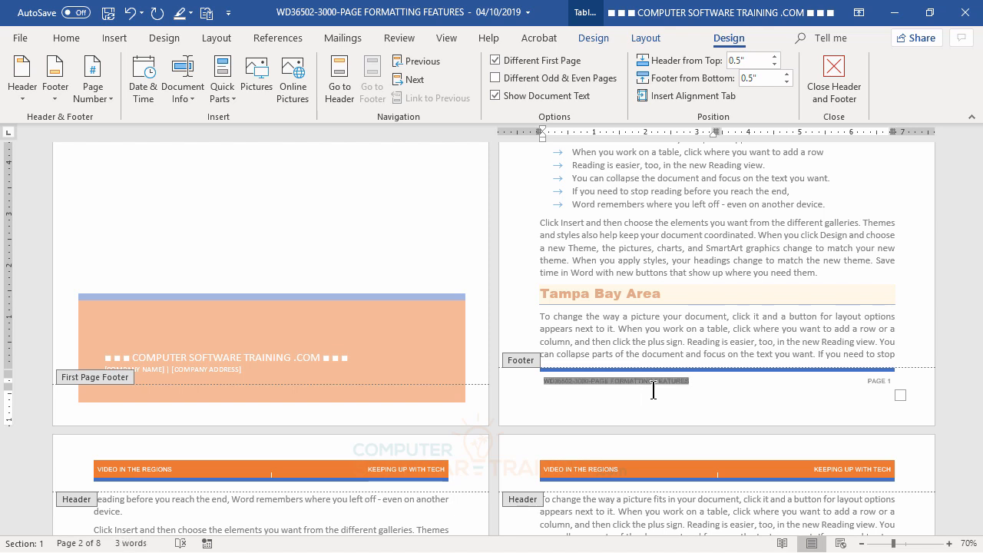
key("Delete")
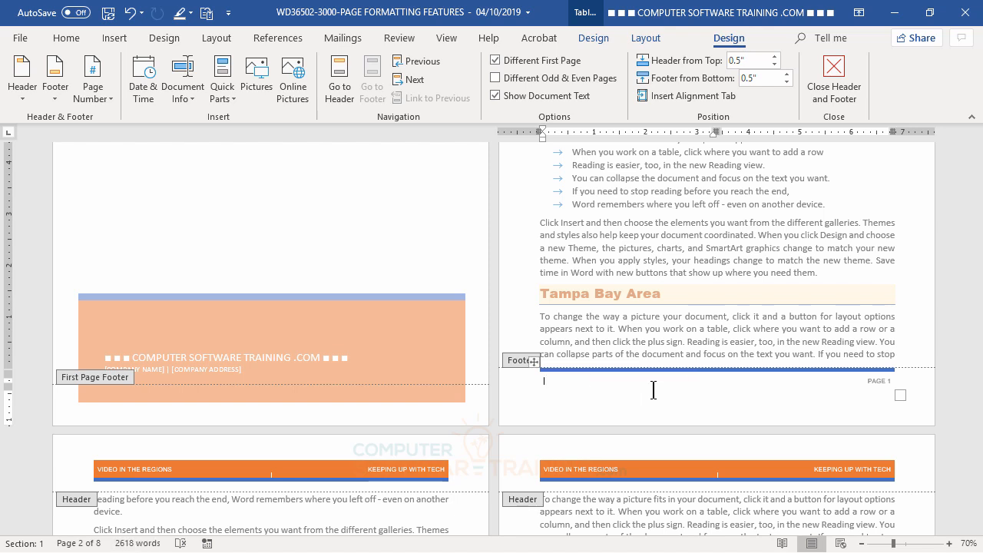
left_click(178, 99)
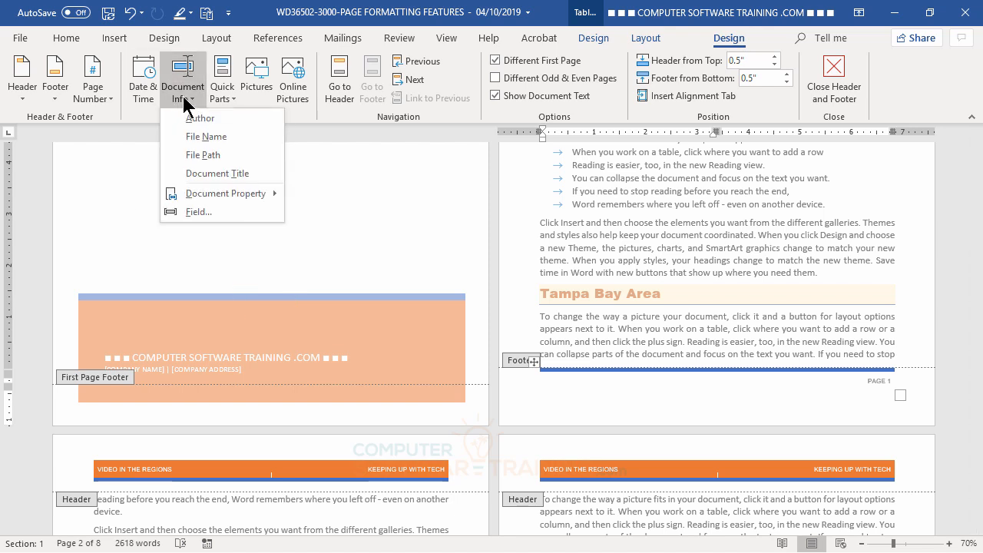
left_click(190, 77)
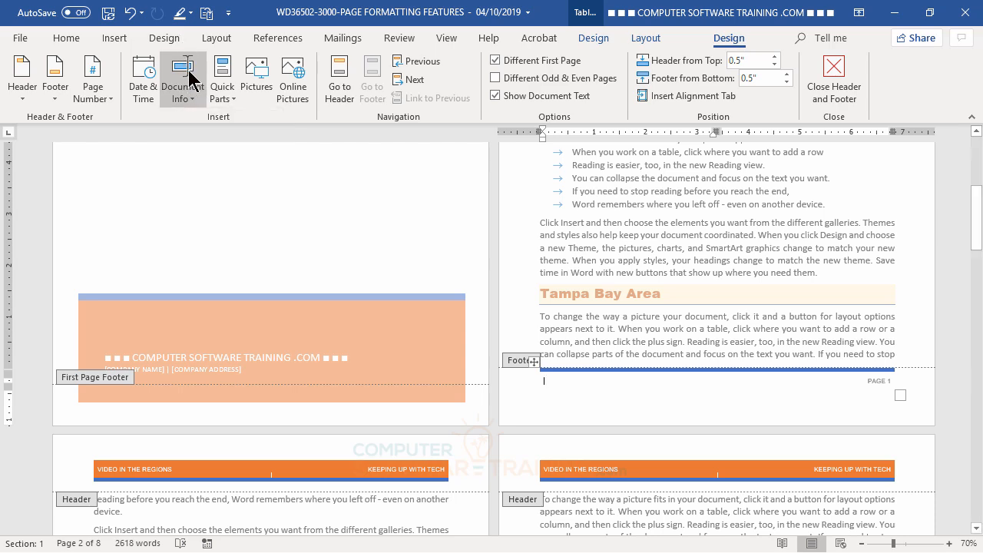
left_click(148, 93)
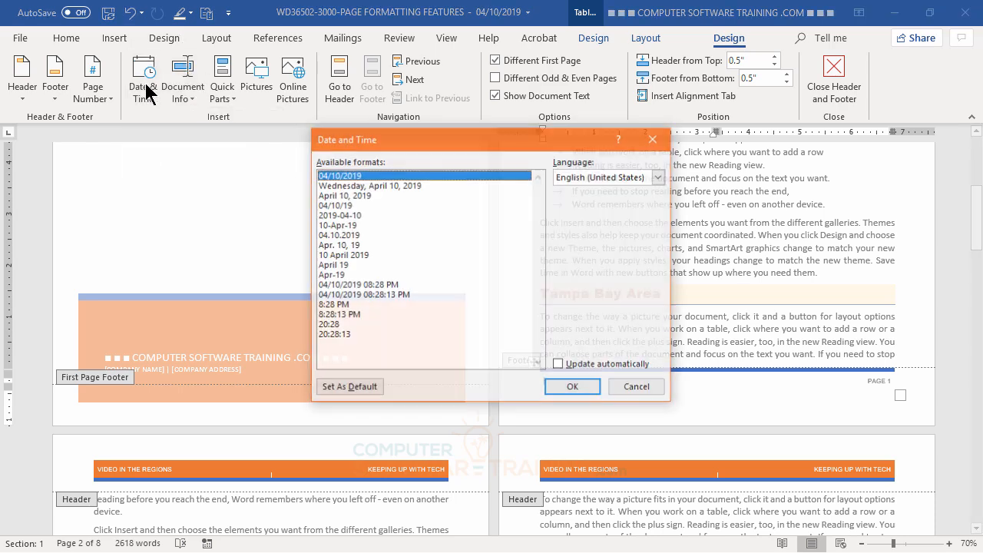
left_click(351, 187)
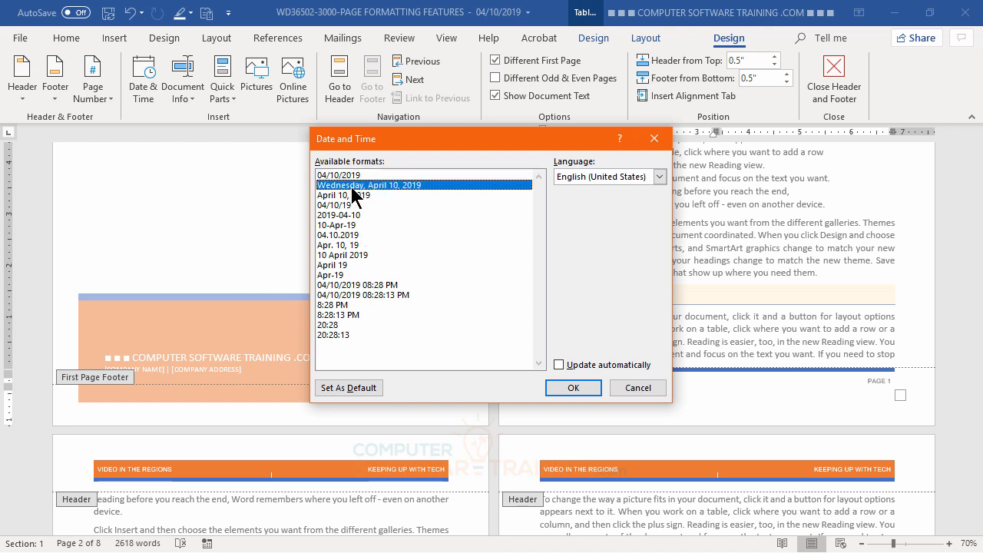
left_click(340, 176)
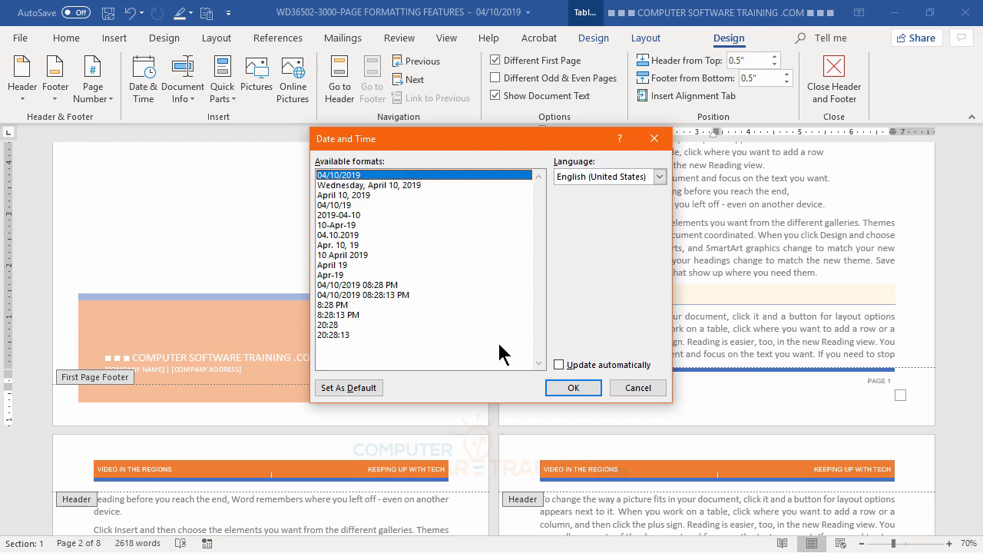
left_click(577, 389)
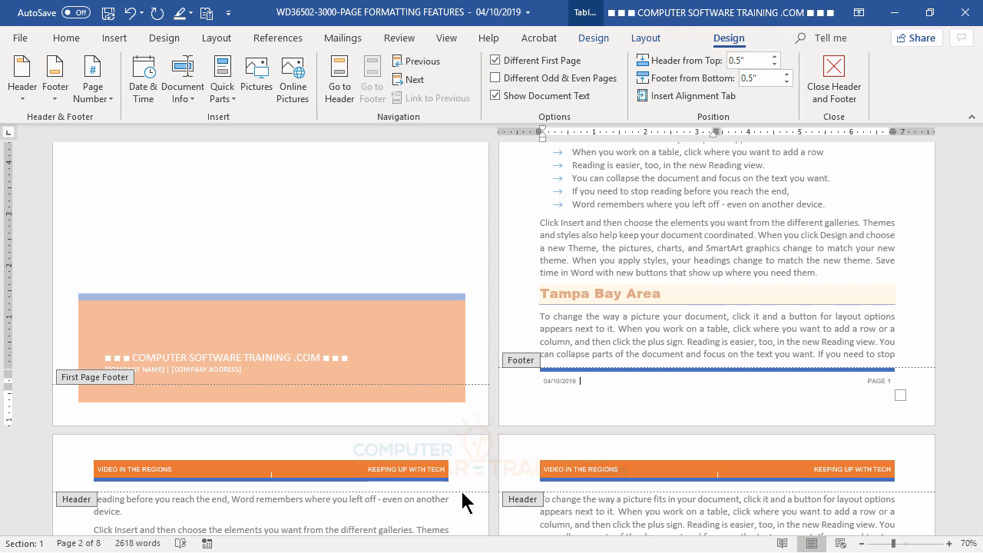
- Add the current time in the 8:28 PM format after the date in the page 2 footer
left_click(147, 76)
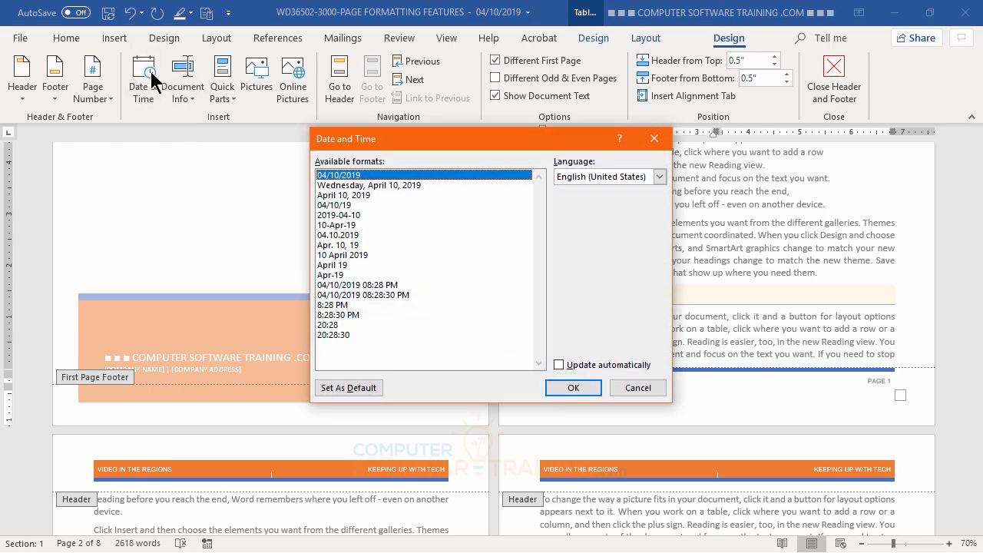
left_click(332, 305)
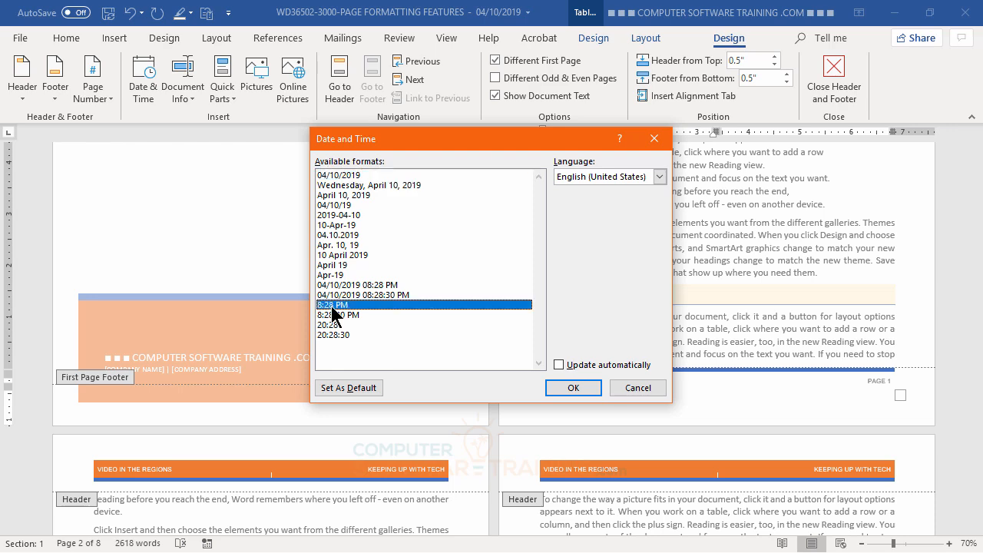
left_click(567, 387)
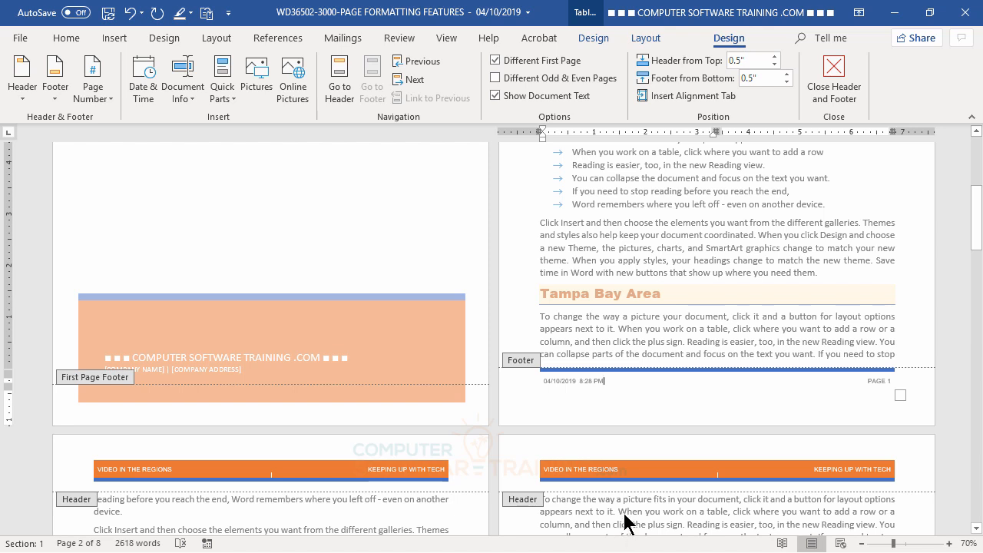
- Insert the file name on a new line below the footer date, and separate the date and time with a hyphen
key("Return")
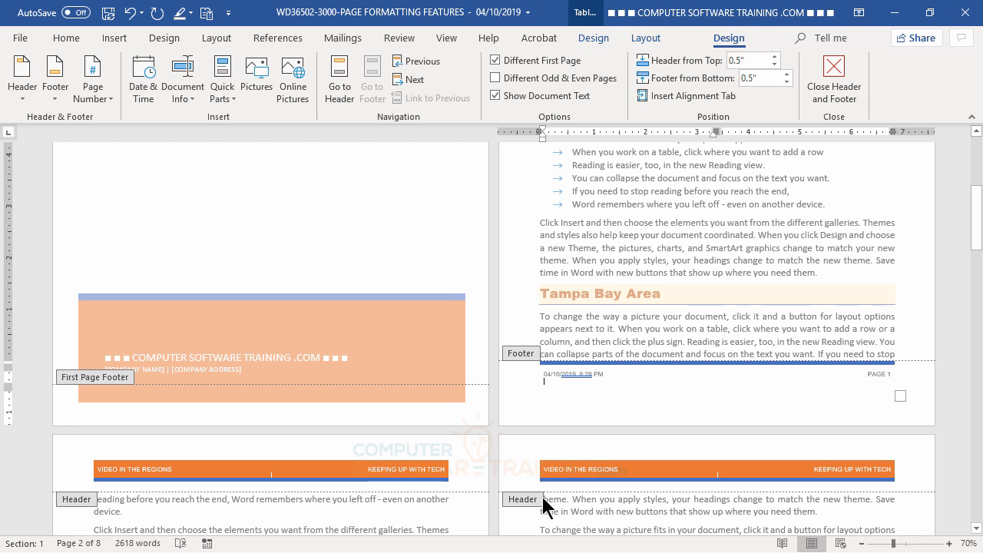
left_click(188, 101)
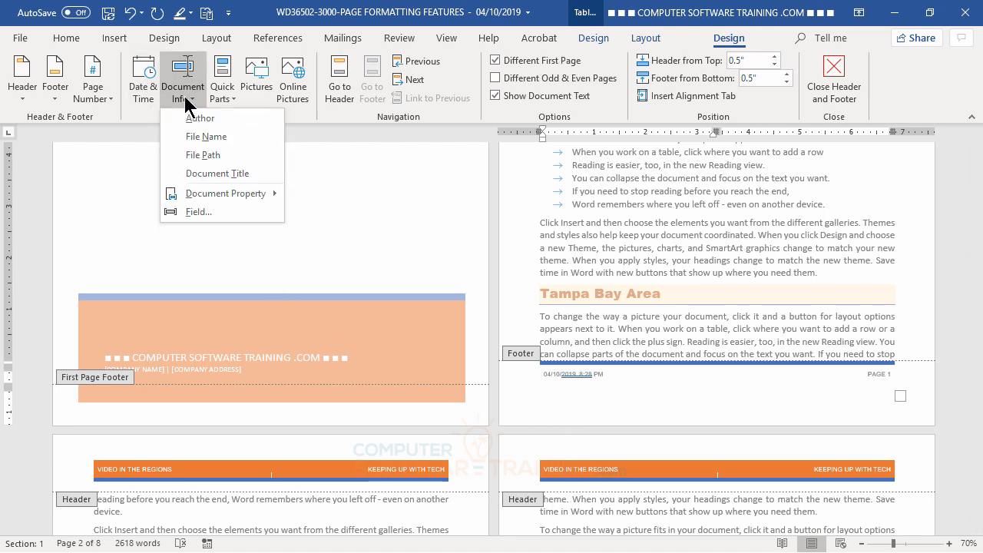
left_click(210, 136)
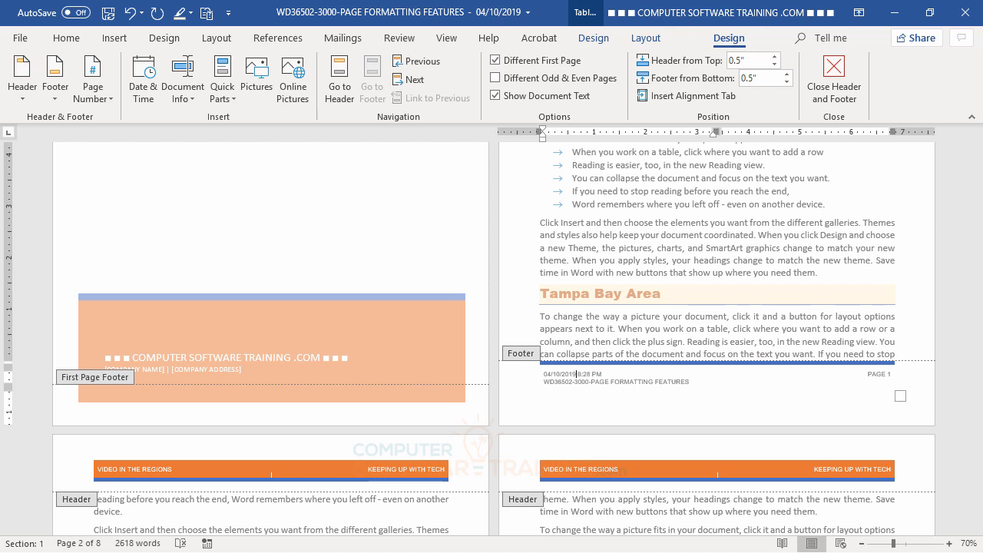
type("-")
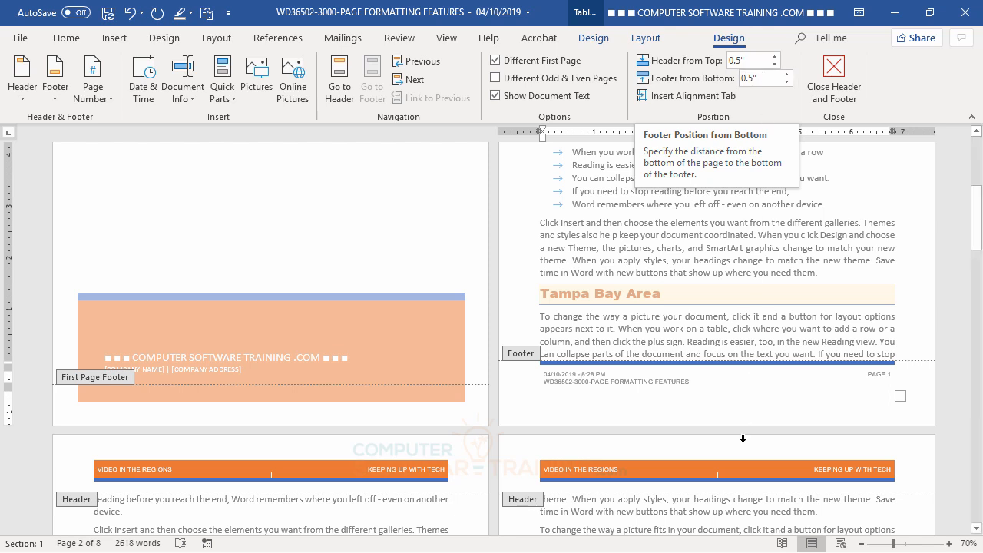
- Set the footer's distance from the bottom of the page to 0.1"
left_click(786, 81)
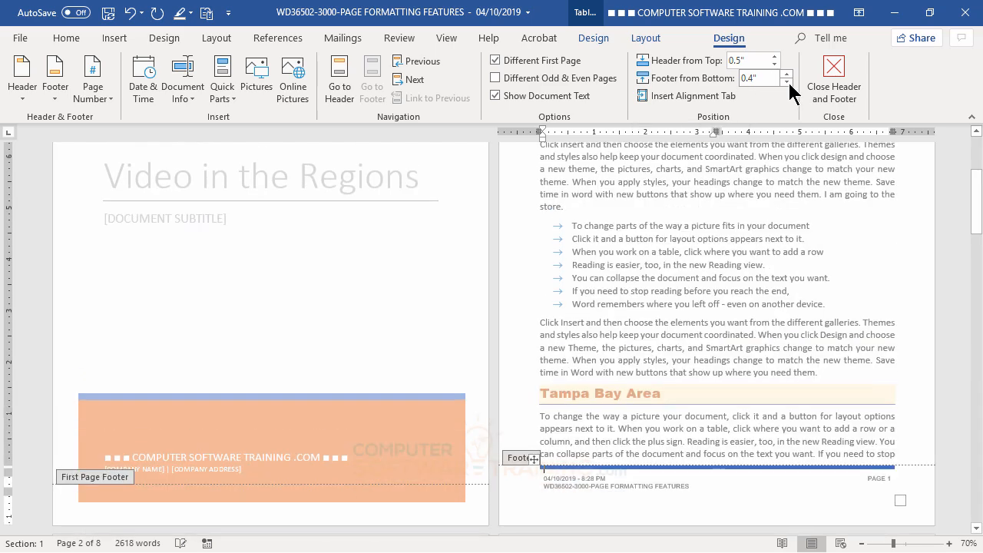
left_click(786, 82)
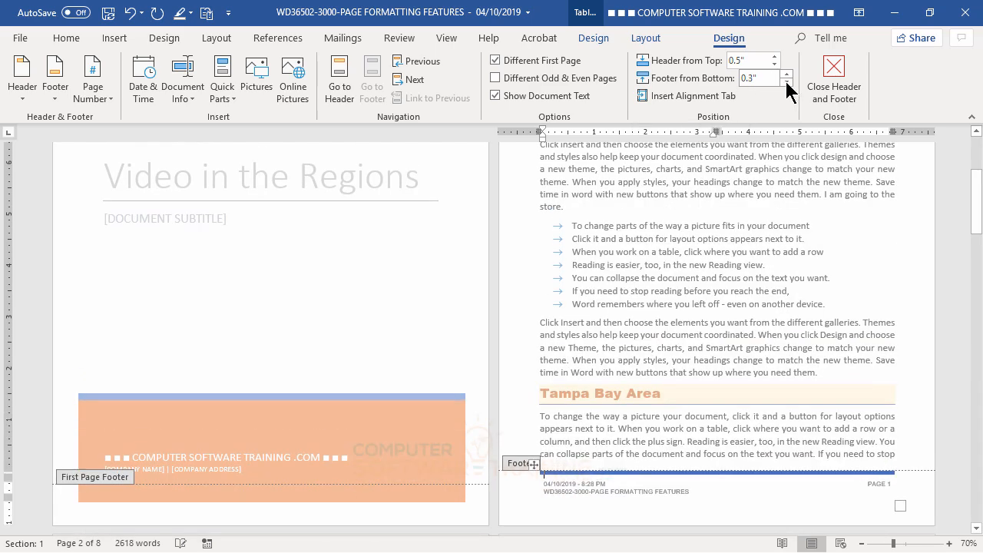
left_click(786, 81)
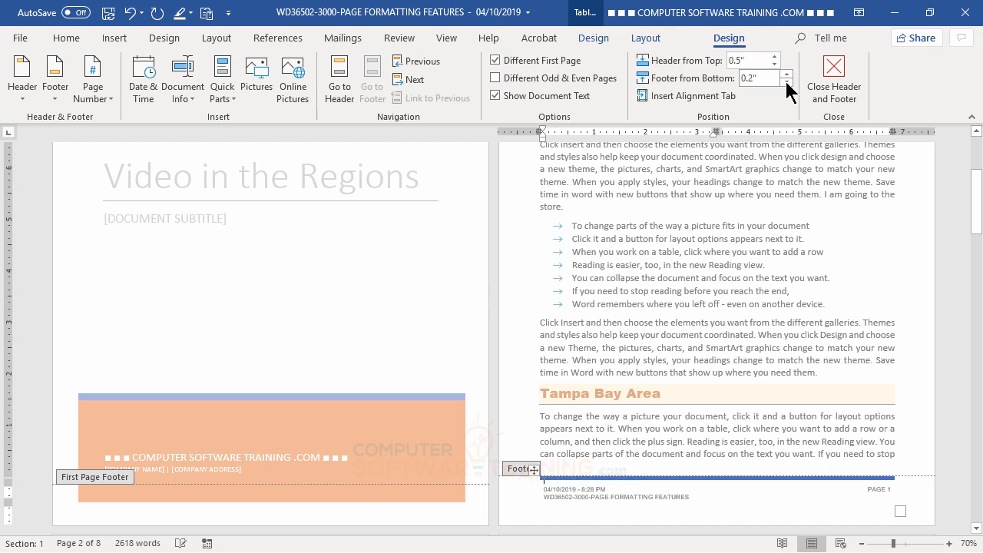
left_click(786, 81)
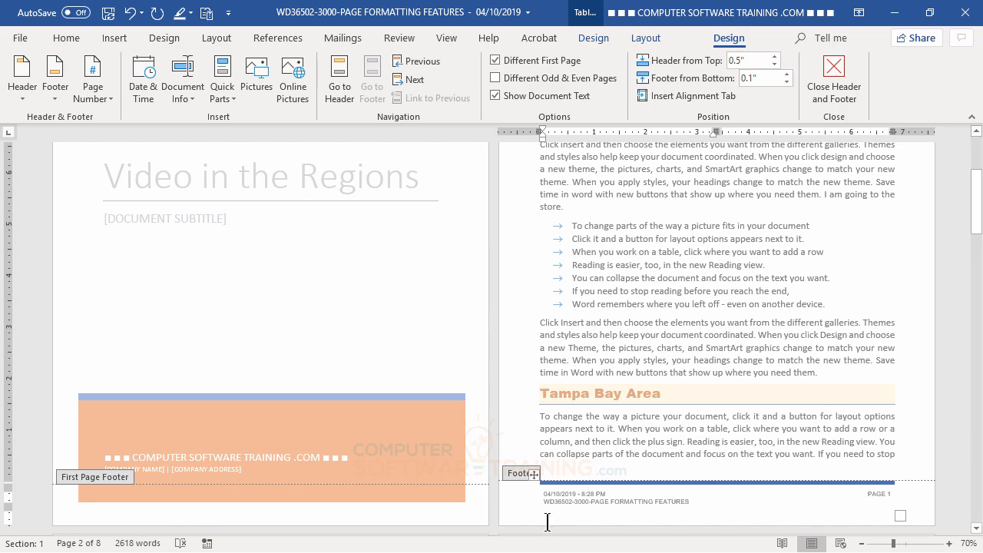
- Set the header's distance from the top of the page to 0.1"
scroll(806, 376, "up", 3)
scroll(806, 376, "up", 3)
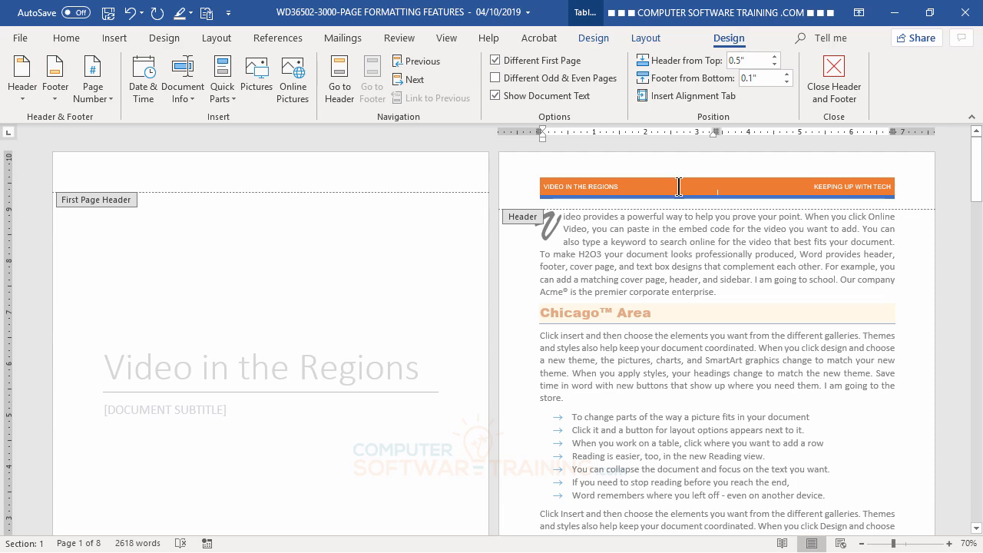
left_click(775, 66)
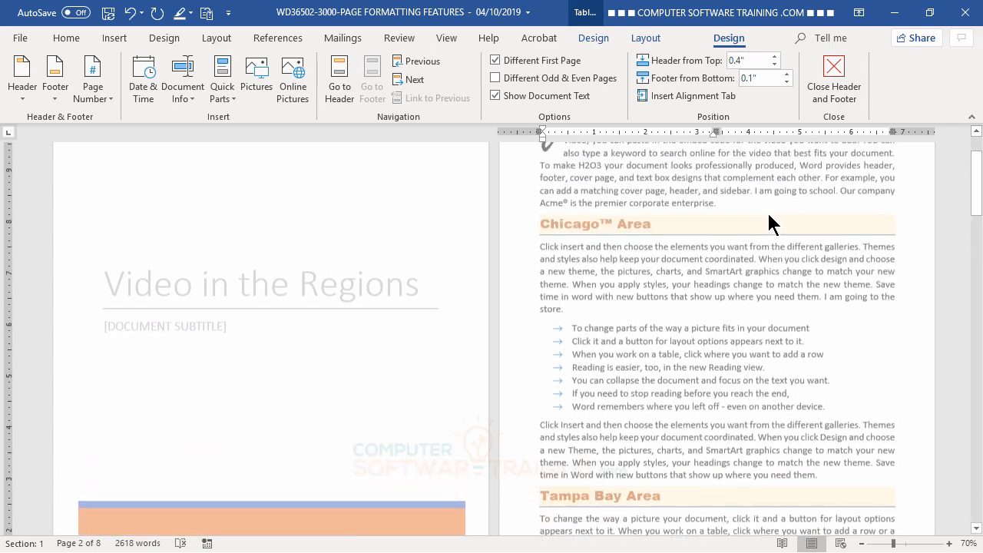
left_click(775, 65)
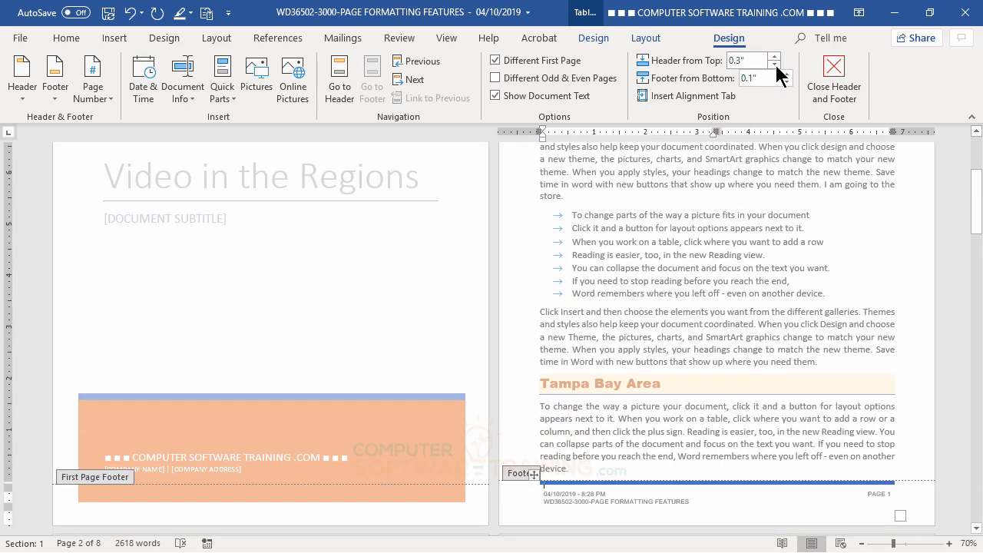
left_click(775, 66)
left_click(774, 65)
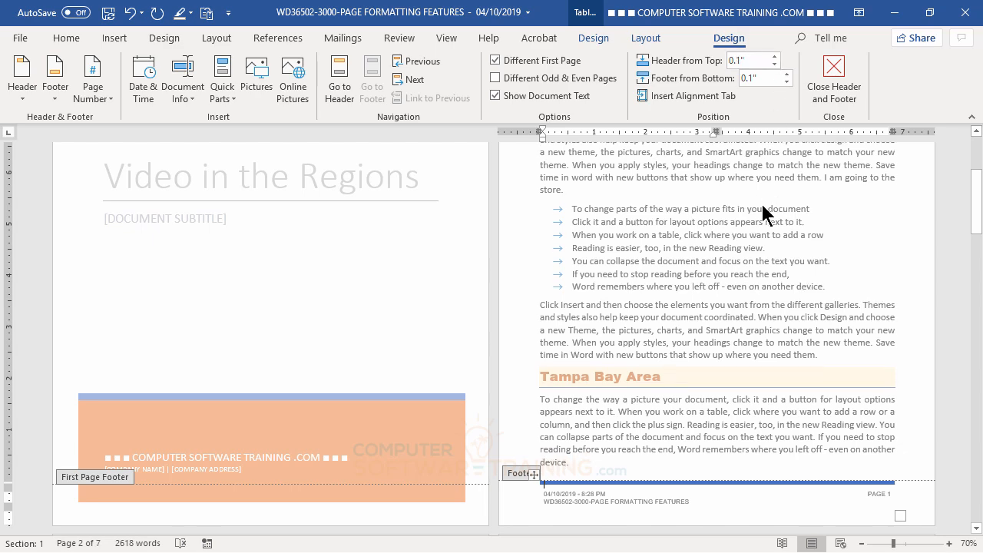
- Set the header's distance from the top of the page to 0.4", checking the header position on page 2
scroll(762, 207, "up", 5)
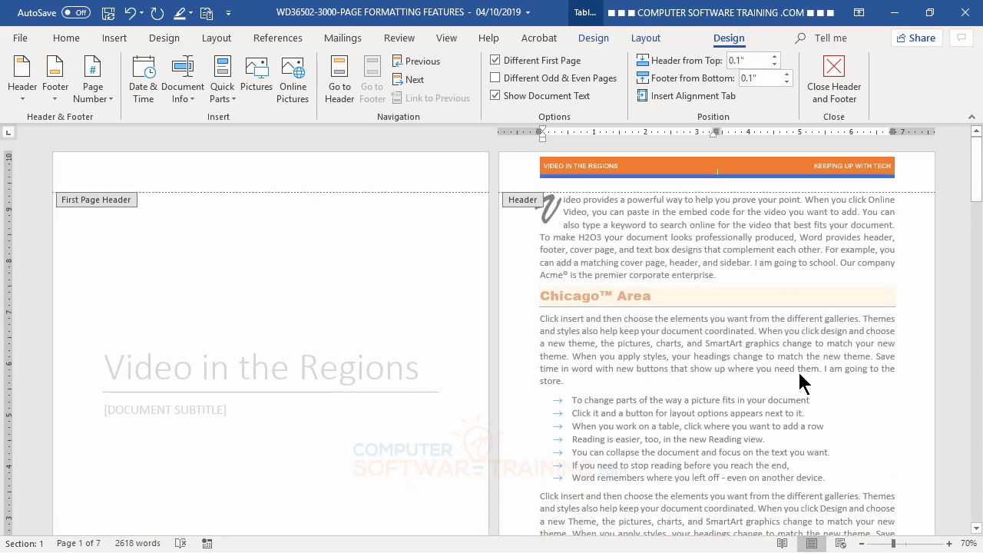
left_click(774, 56)
left_click(775, 57)
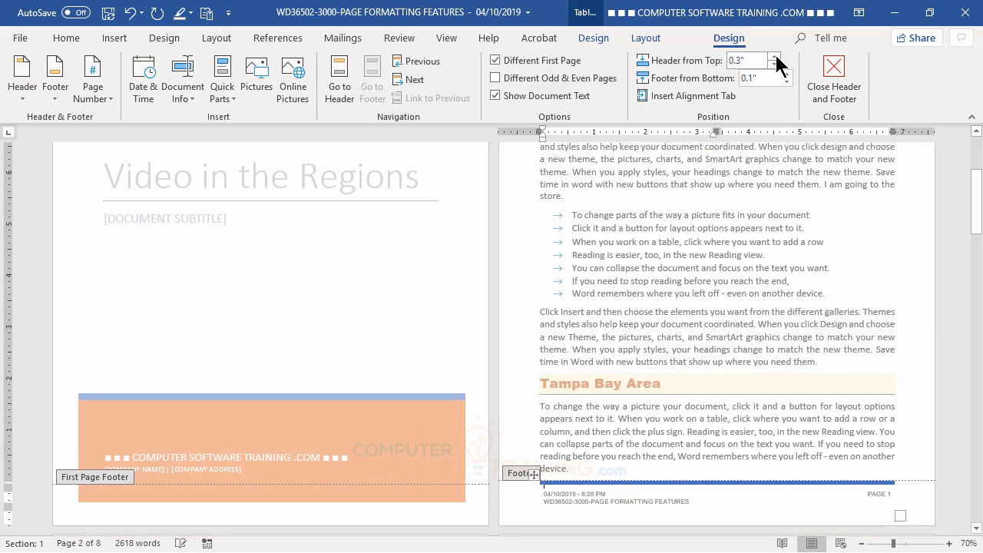
scroll(768, 257, "up", 5)
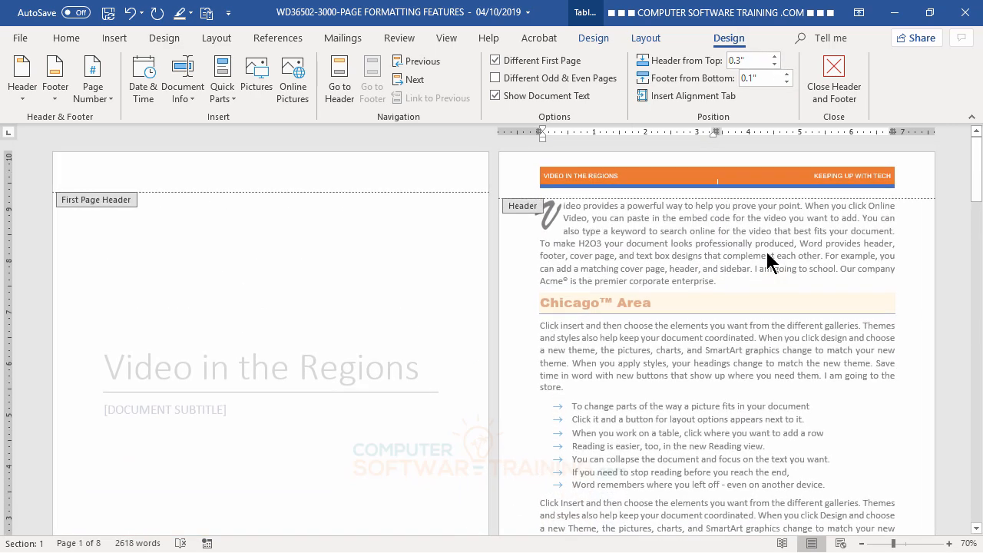
left_click(775, 57)
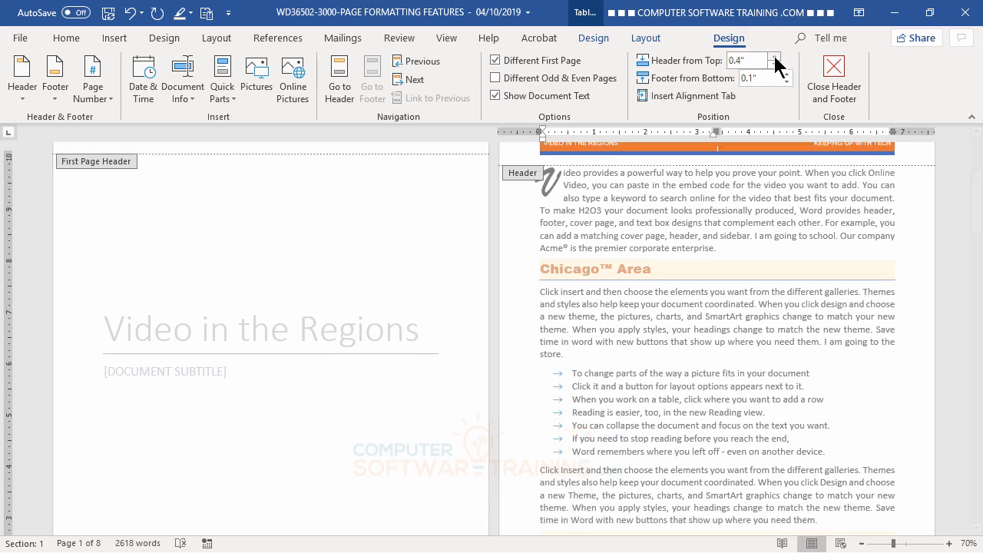
scroll(744, 217, "up", 5)
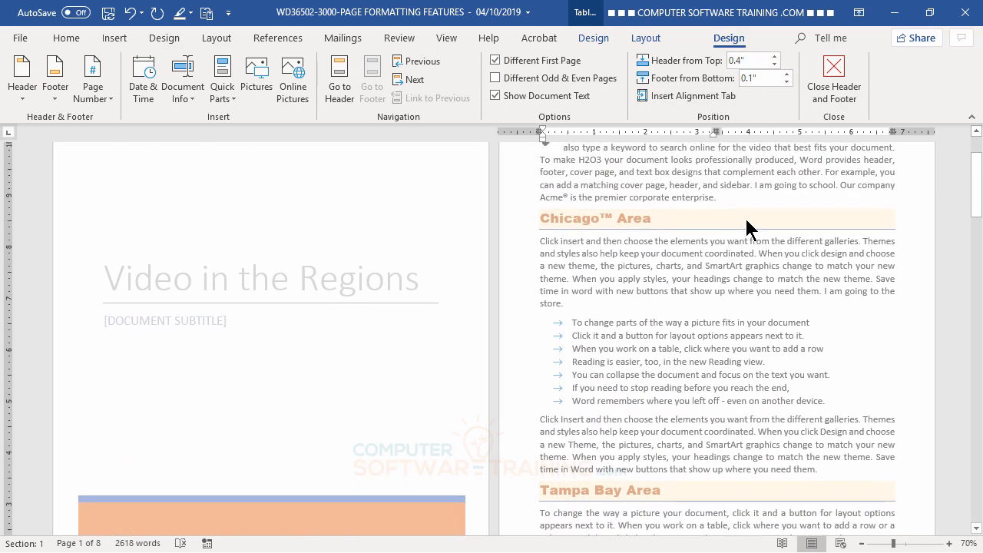
- Close header and footer editing and review the header and footer on the first pages
scroll(745, 220, "down", 8)
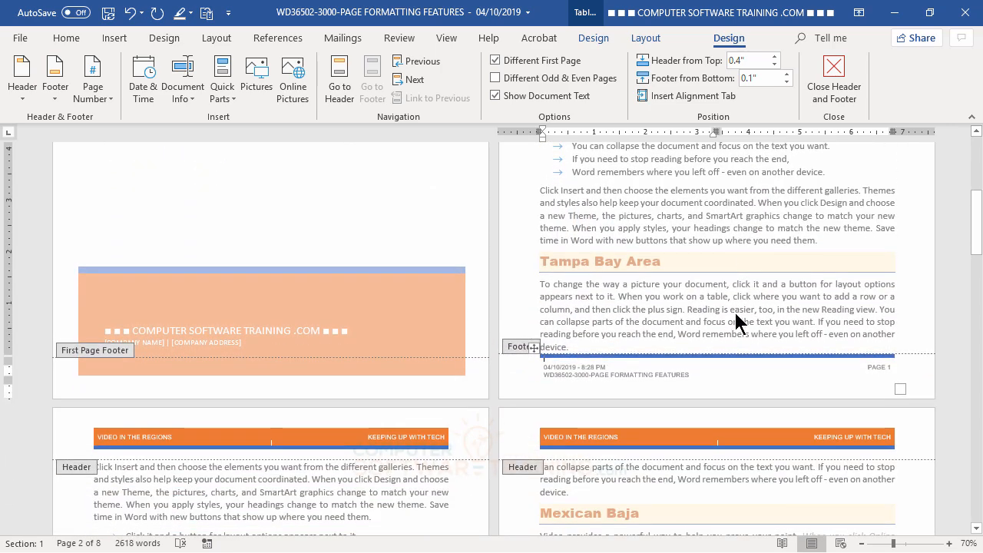
left_click(834, 75)
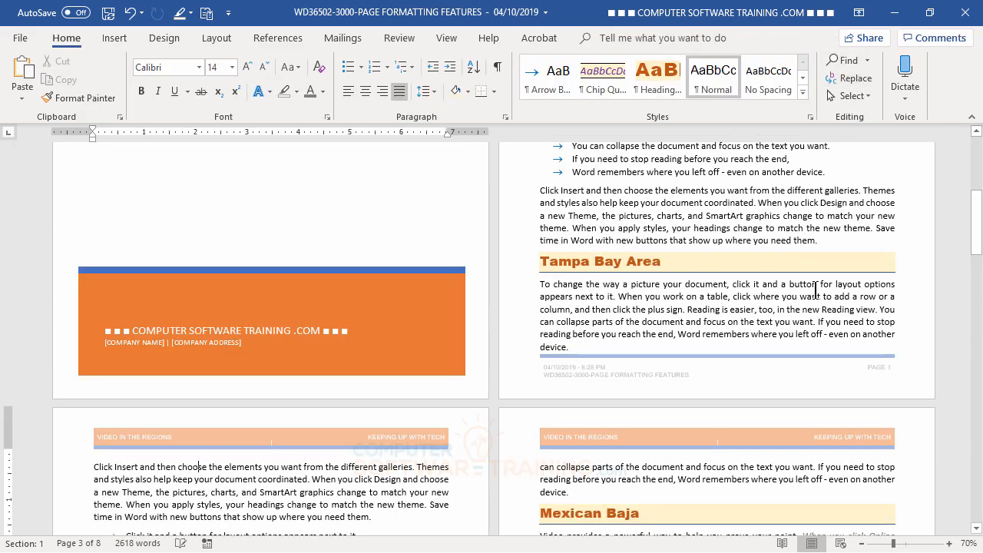
scroll(806, 290, "up", 8)
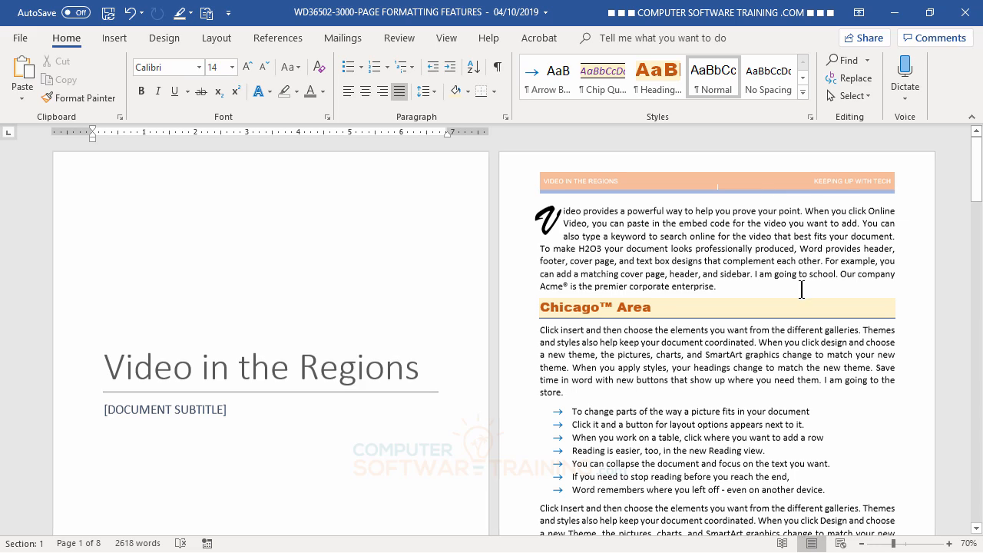
scroll(801, 290, "down", 6)
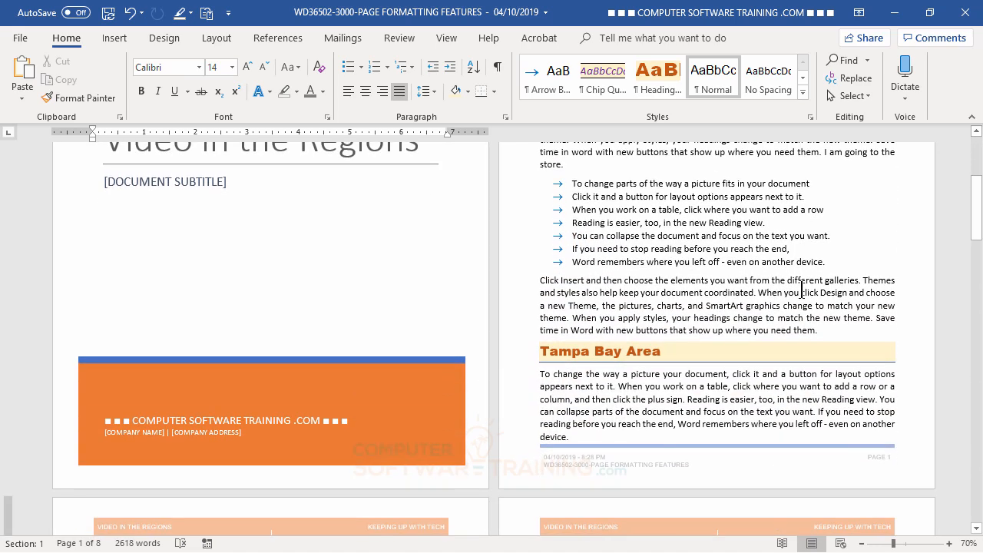
scroll(801, 290, "up", 4)
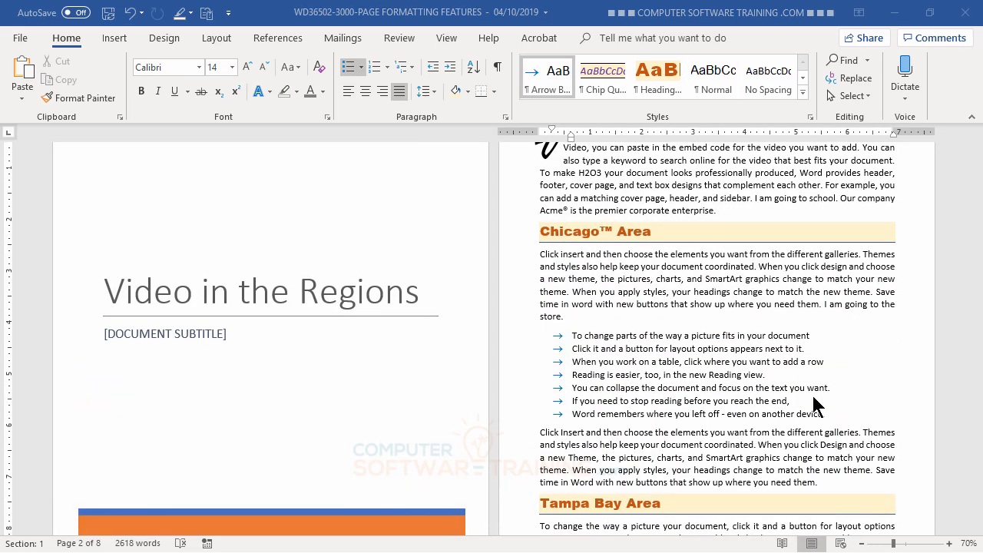